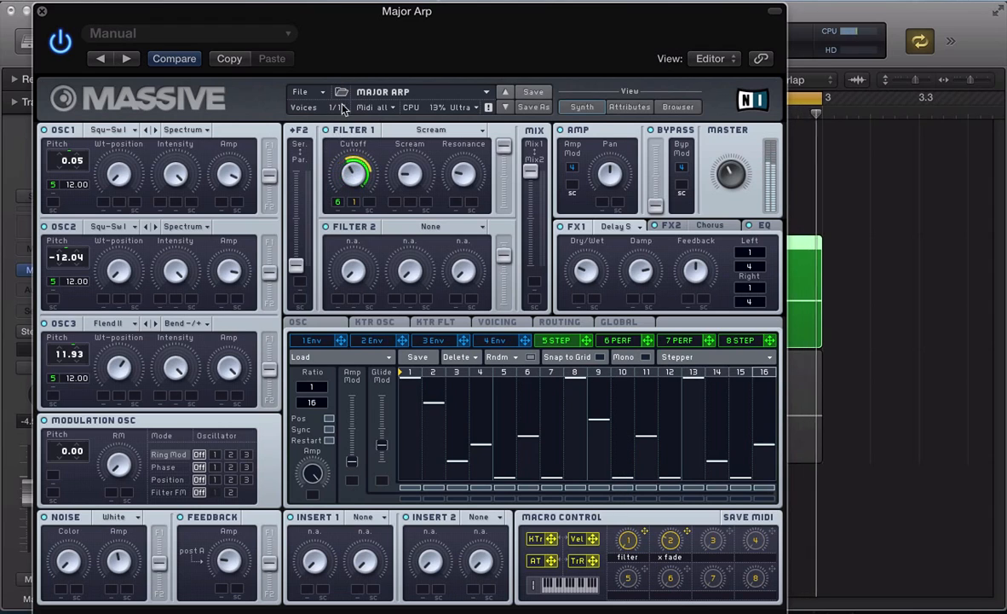
- Mute the Major Arp track, unmute the Minor Arp track and view the Minor Arp's Massive patch during playback
left_click(43, 15)
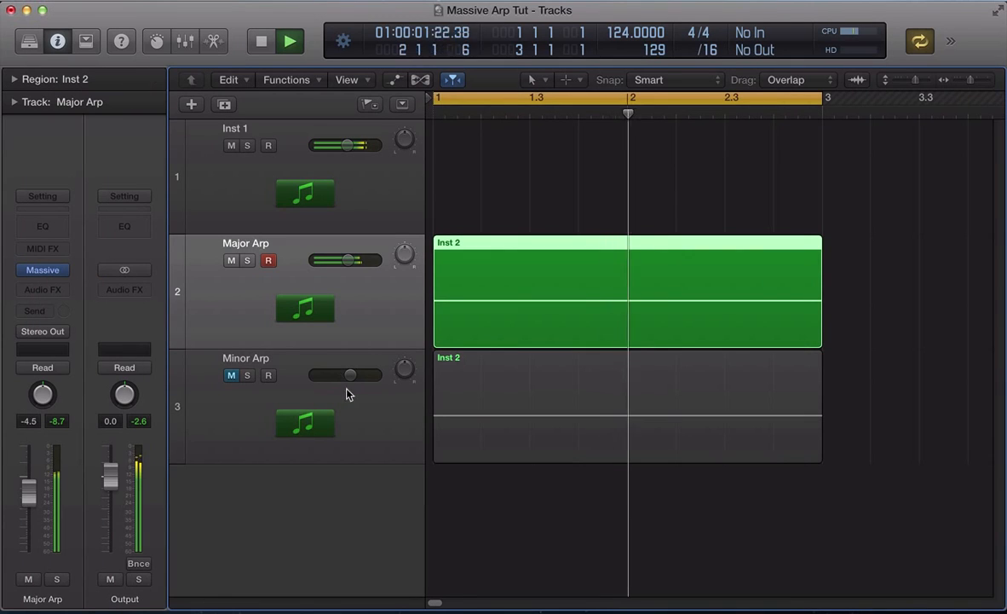
left_click(231, 261)
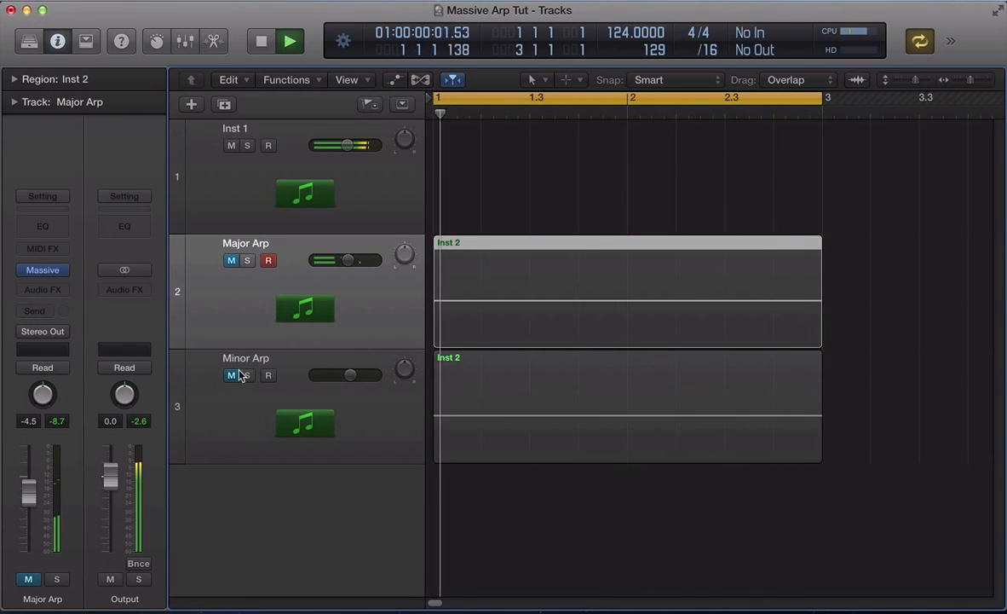
left_click(230, 375)
left_click(247, 418)
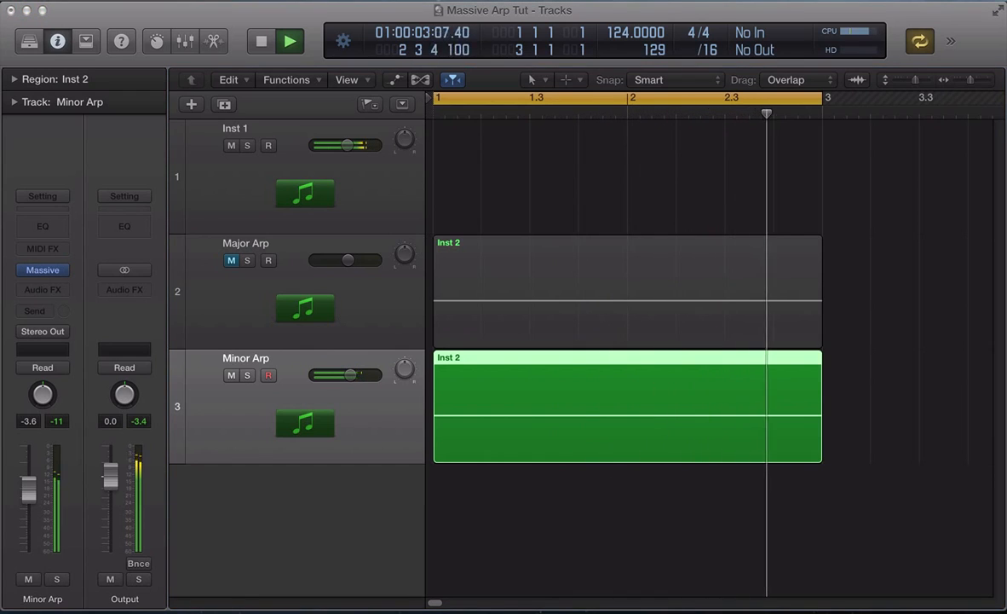
left_click_drag(1004, 146, 356, 5)
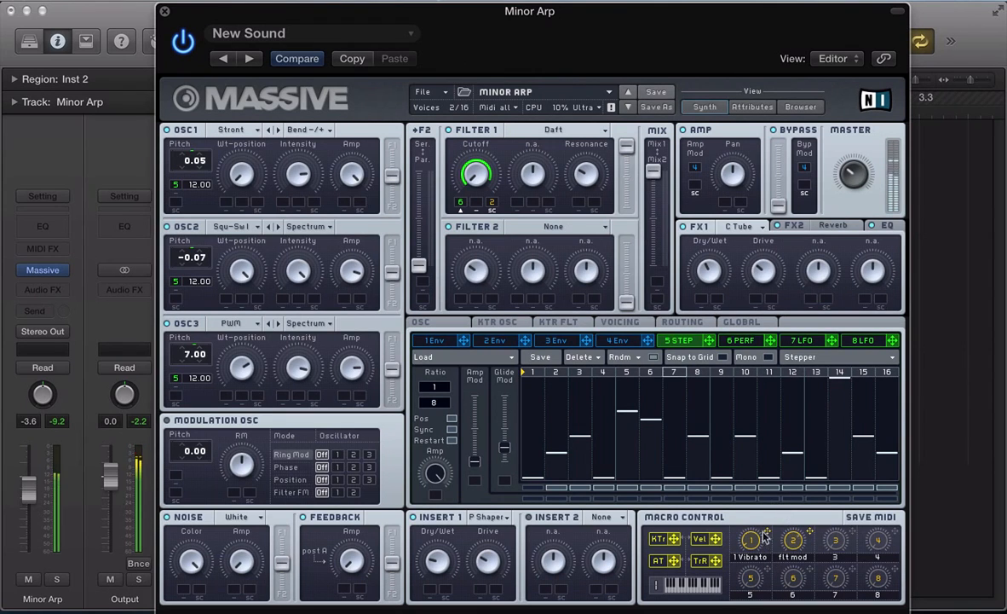
left_click(164, 14)
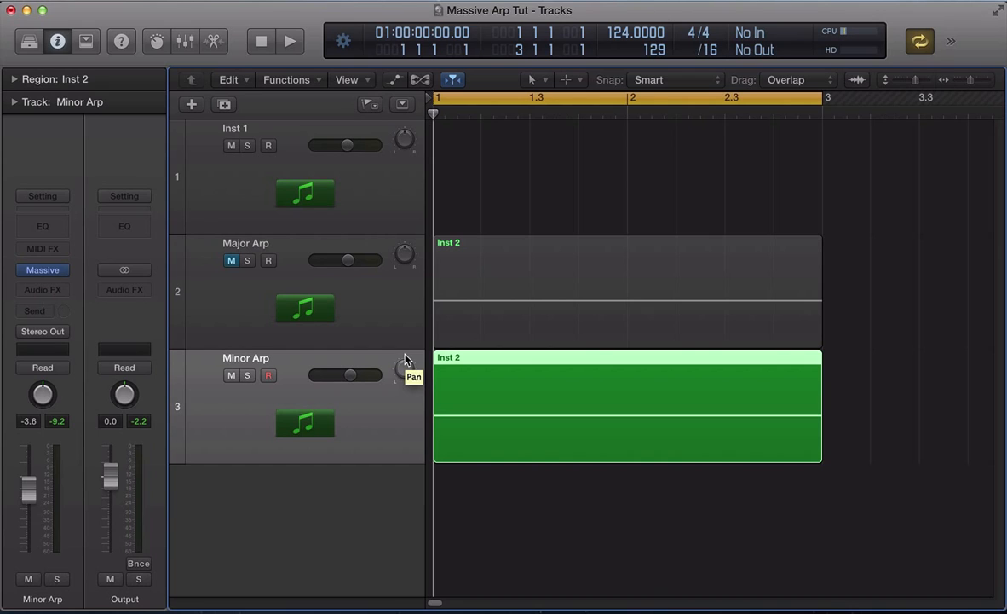
- Mute the Minor Arp track and unmute the Major Arp track
left_click(393, 295)
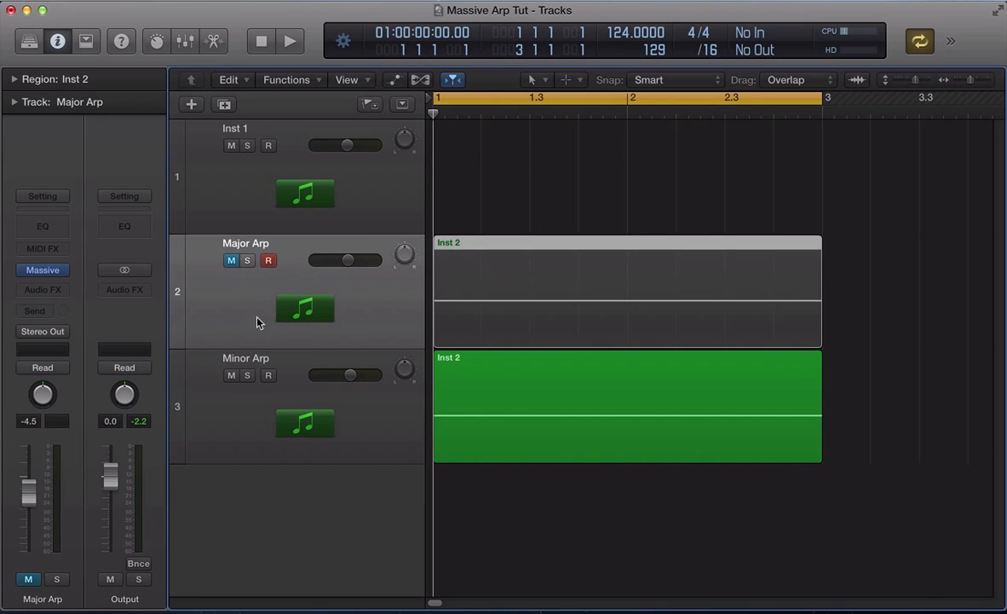
left_click(231, 376)
left_click(258, 407)
left_click(246, 314)
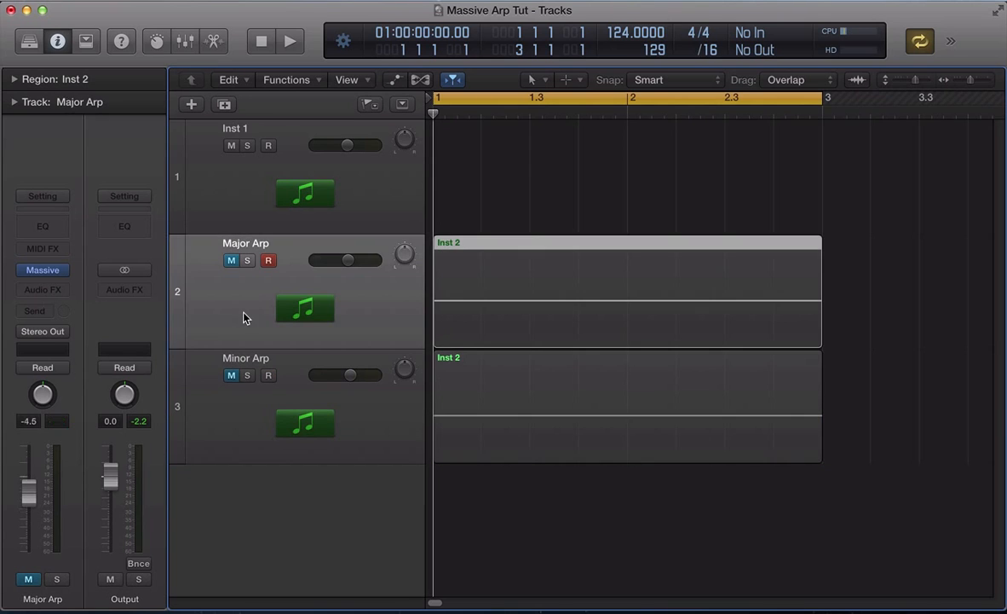
left_click(231, 261)
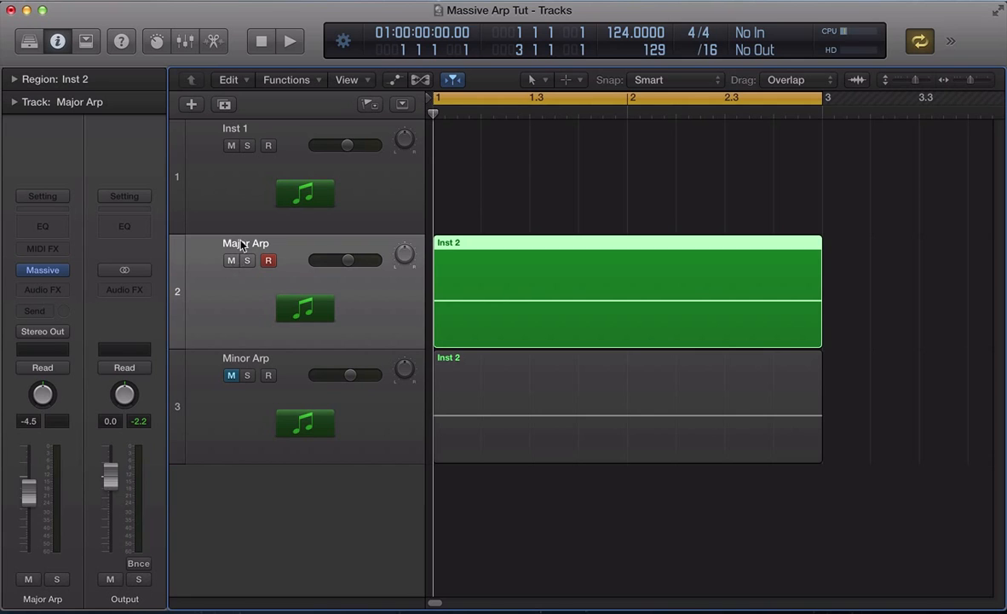
- Solo the Inst 1 track briefly to audition it alone, and take it out of solo
left_click(215, 180)
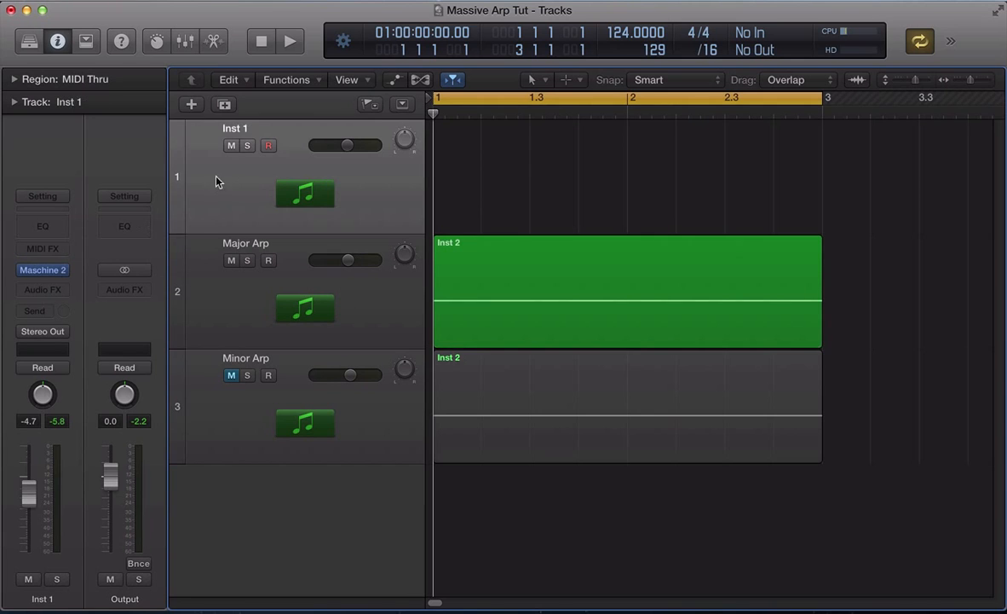
left_click(247, 146)
key("space")
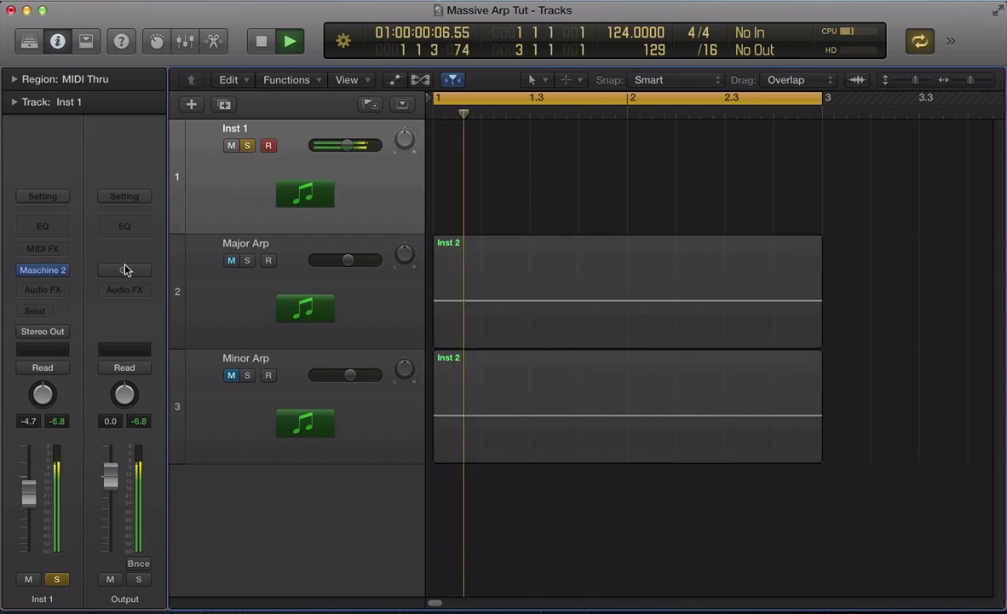
key("space")
left_click(246, 146)
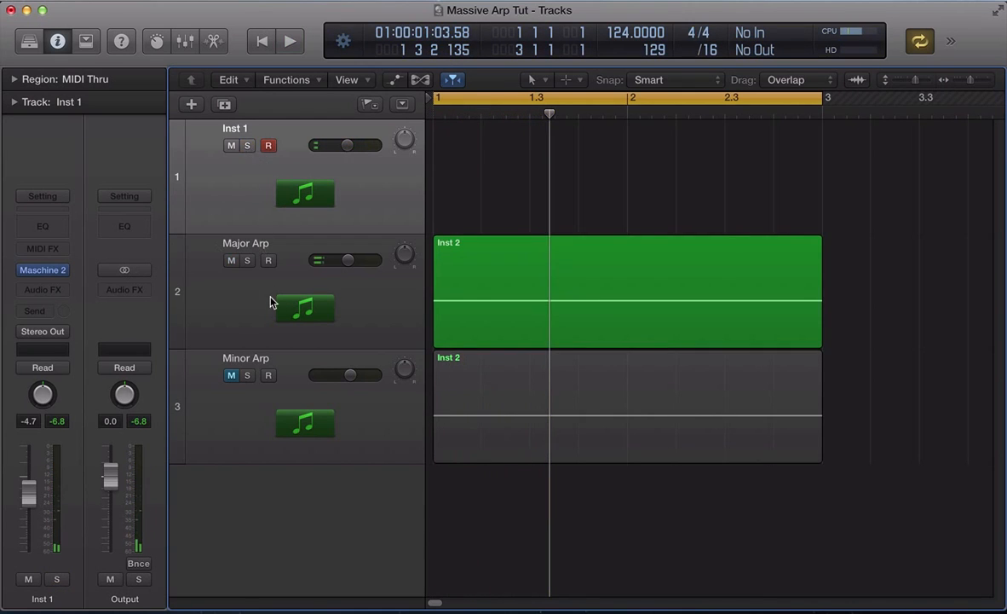
- Examine the sustained C3 note of the Major Arp region in the Piano Roll
left_click(271, 303)
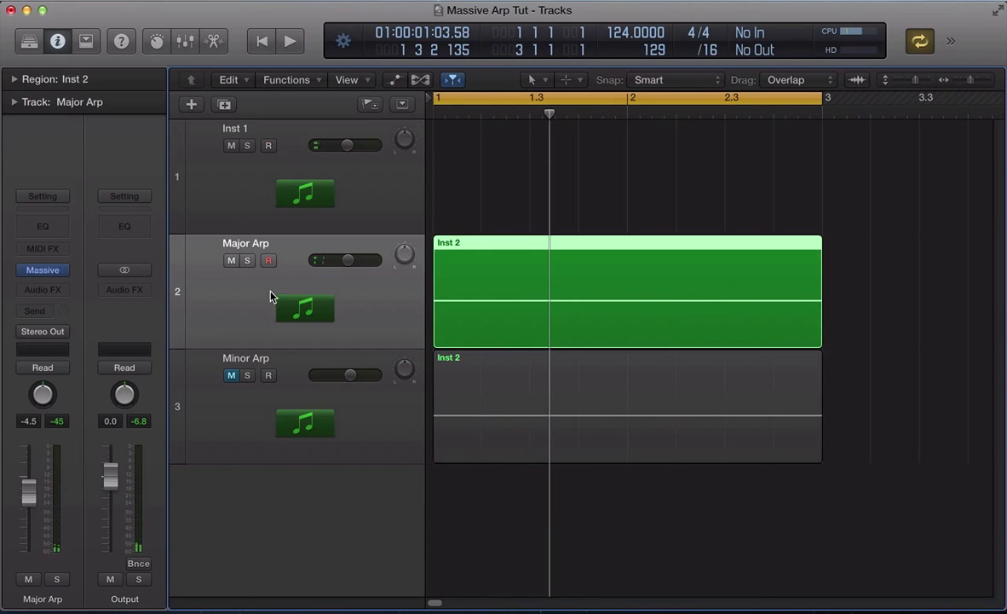
double_click(537, 319)
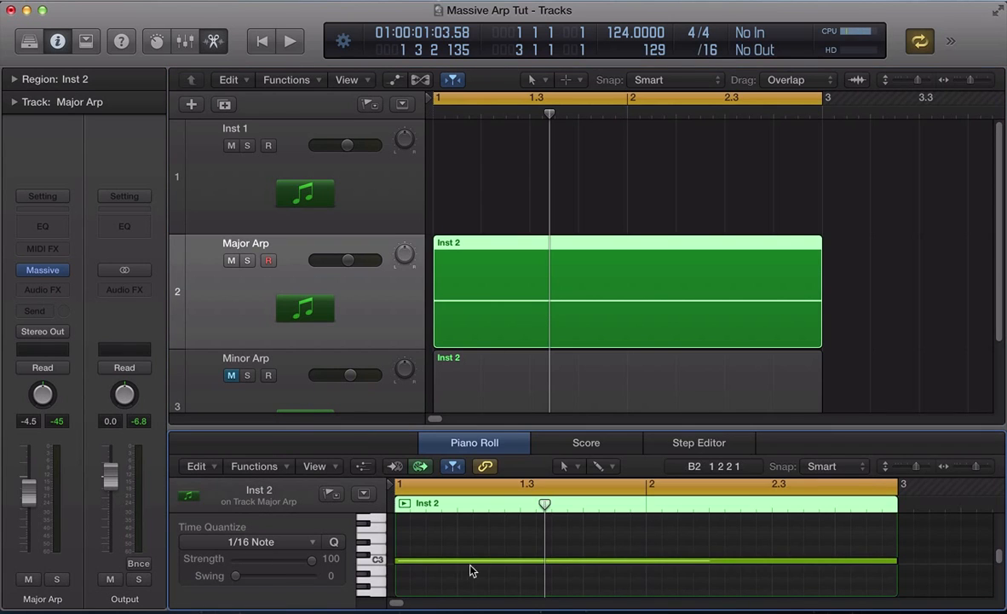
left_click_drag(482, 556, 482, 558)
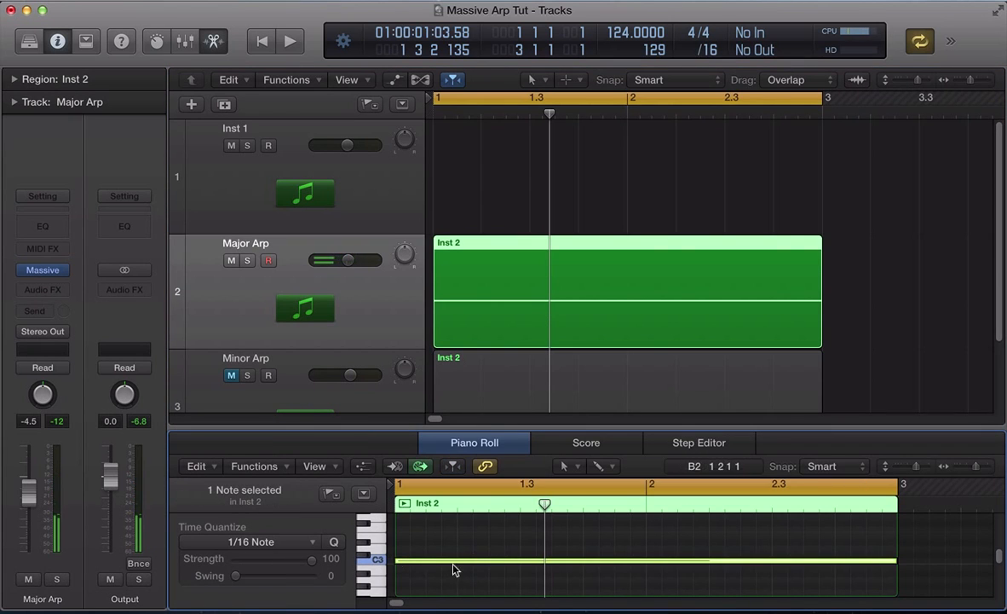
key("e")
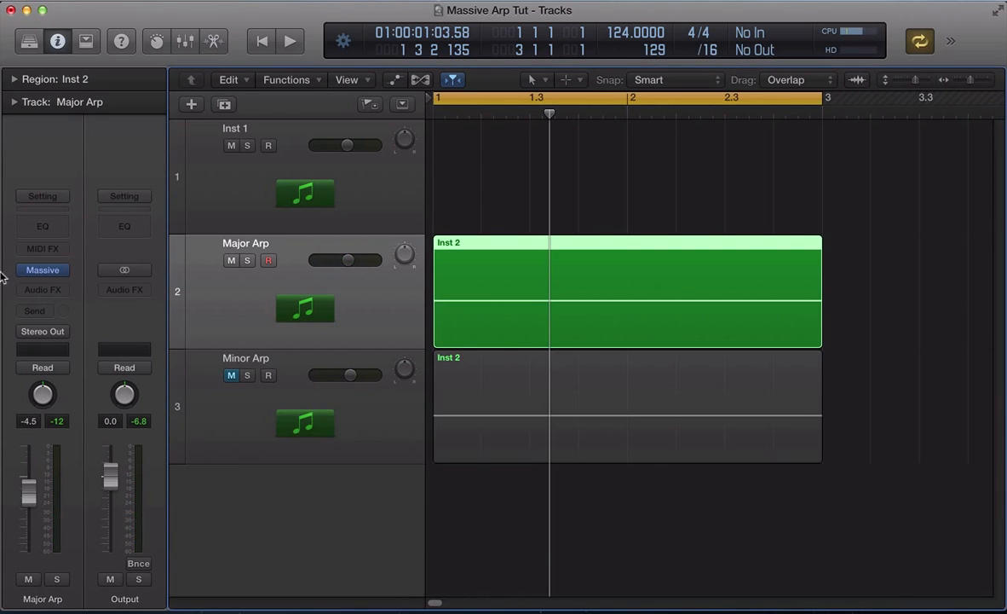
- Open Massive on the Major Arp track and load a new, untitled sound
left_click(47, 271)
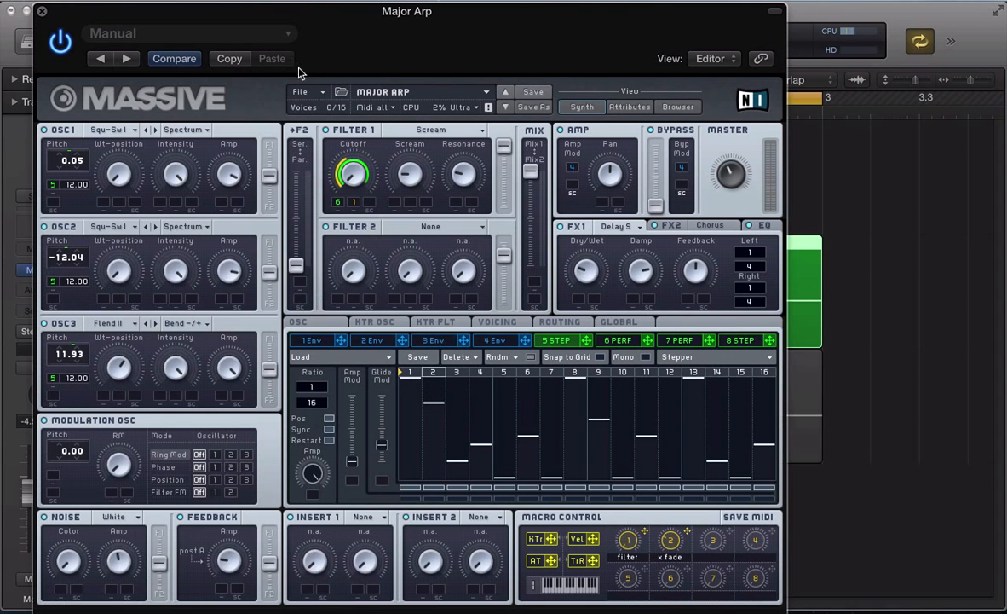
left_click(288, 91)
left_click(309, 93)
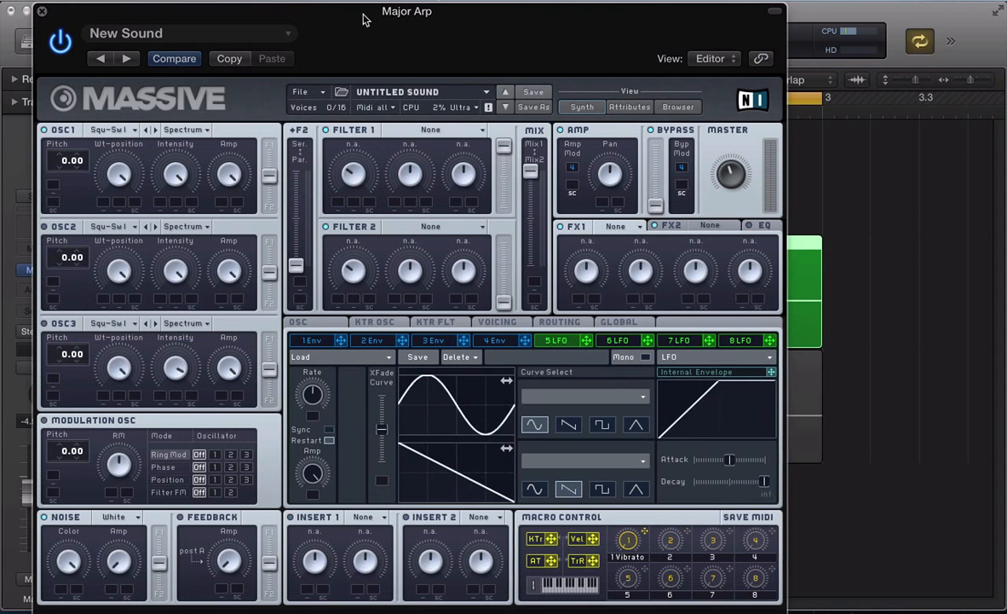
left_click_drag(366, 18, 458, 18)
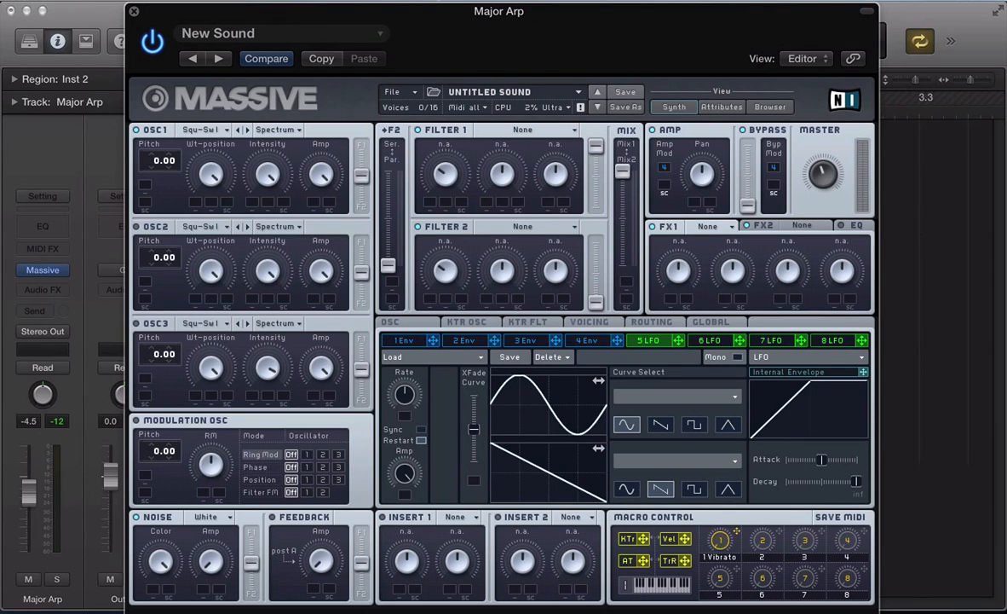
- Change modulator 5 to a tempo-synced Stepper and assign it to OSC1's pitch with an amount of 12.00
left_click(759, 356)
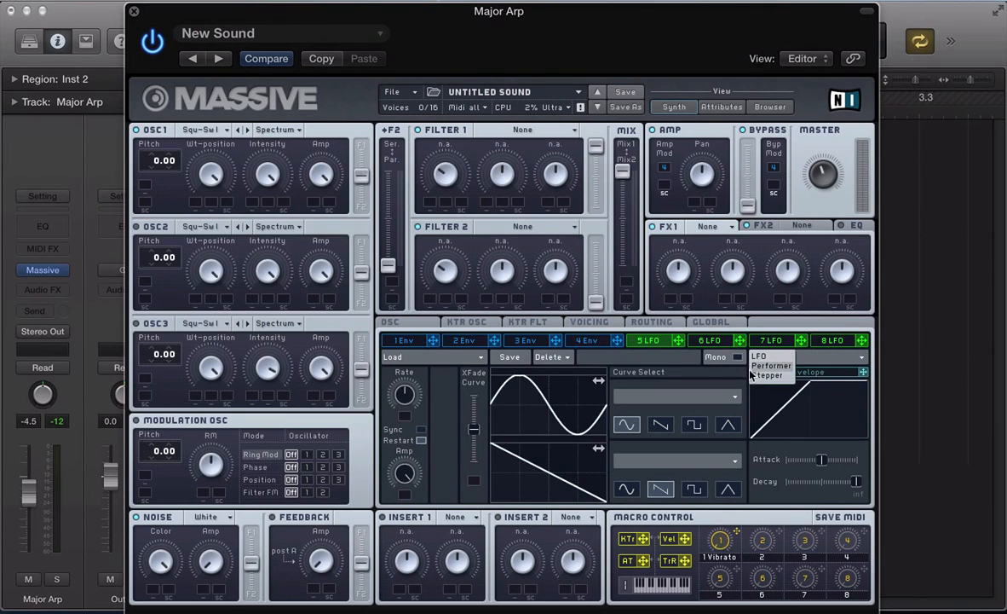
left_click(766, 375)
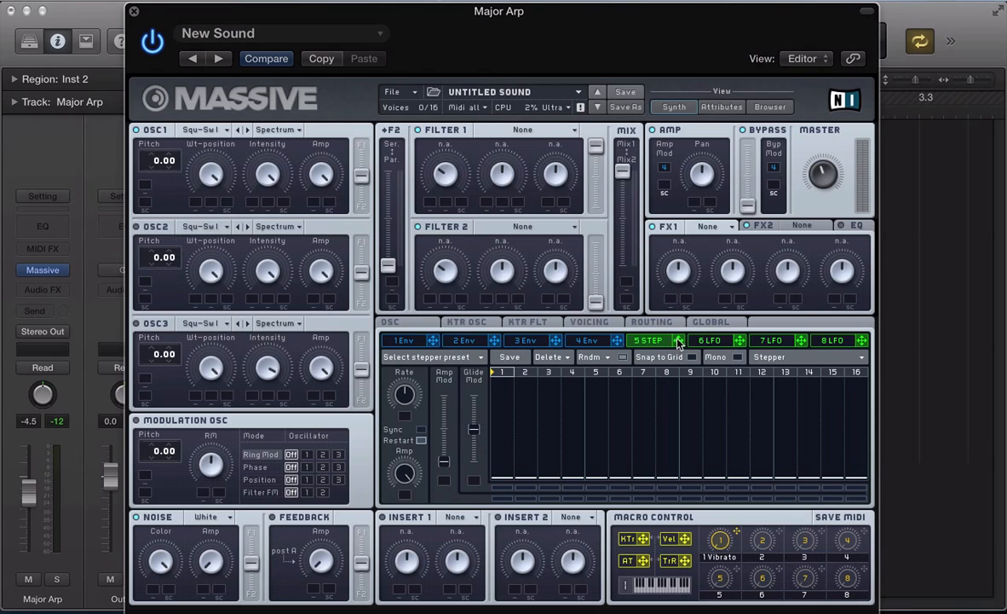
left_click_drag(679, 342, 144, 182)
double_click(166, 183)
type("12")
key("Return")
left_click(421, 428)
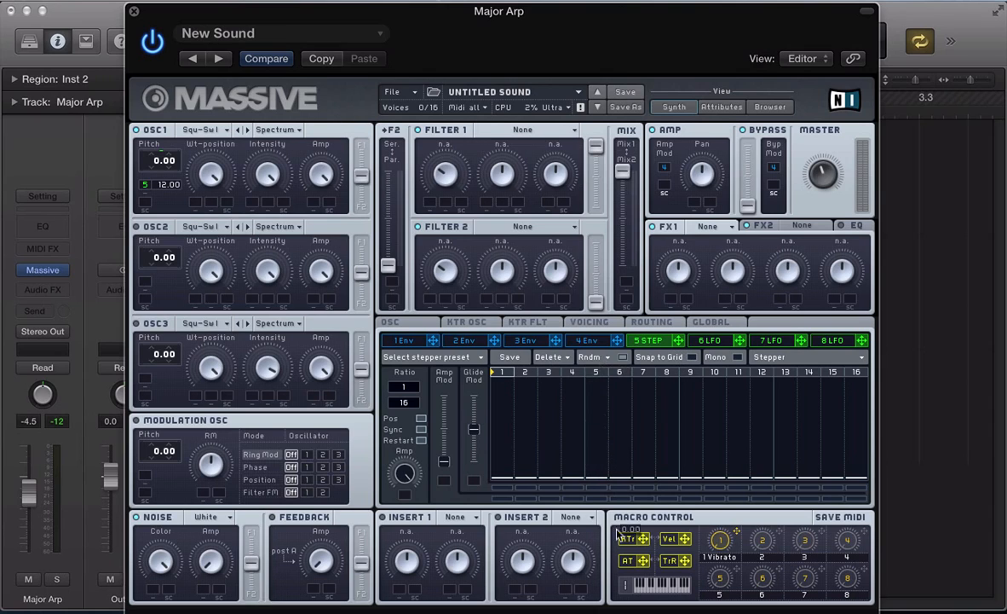
- Enable the stepper's Snap to Grid and draw a trial pattern of varied heights across steps 1 to 12
mouse_move(614, 420)
left_mouse_down()
mouse_move(611, 381)
mouse_move(631, 490)
mouse_move(597, 371)
mouse_move(572, 450)
mouse_move(572, 435)
left_mouse_up()
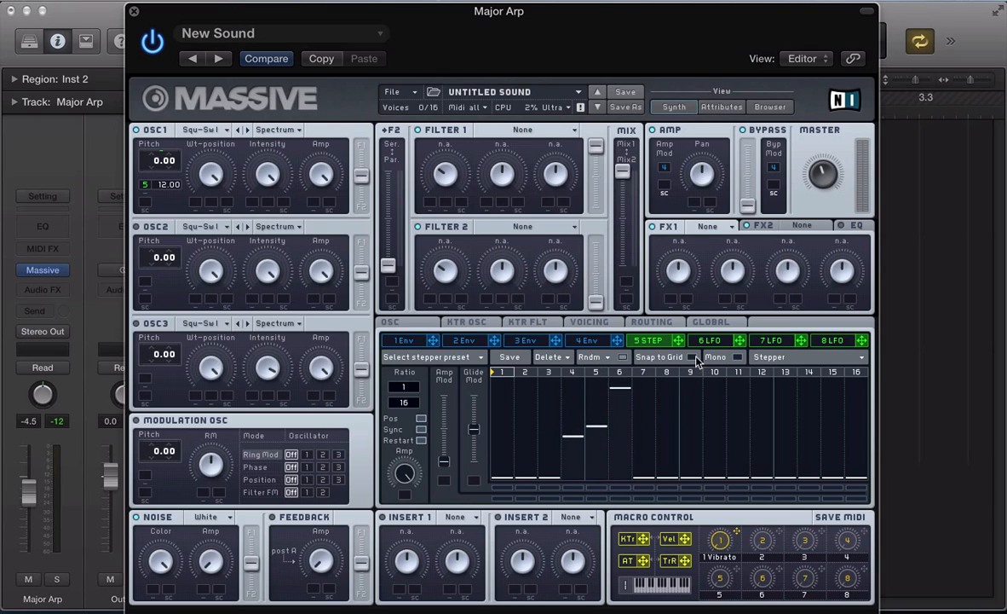
mouse_move(566, 444)
left_mouse_down()
mouse_move(569, 398)
mouse_move(568, 437)
mouse_move(546, 416)
mouse_move(522, 426)
mouse_move(519, 465)
mouse_move(505, 403)
mouse_move(512, 421)
mouse_move(494, 419)
left_mouse_up()
left_click(668, 419)
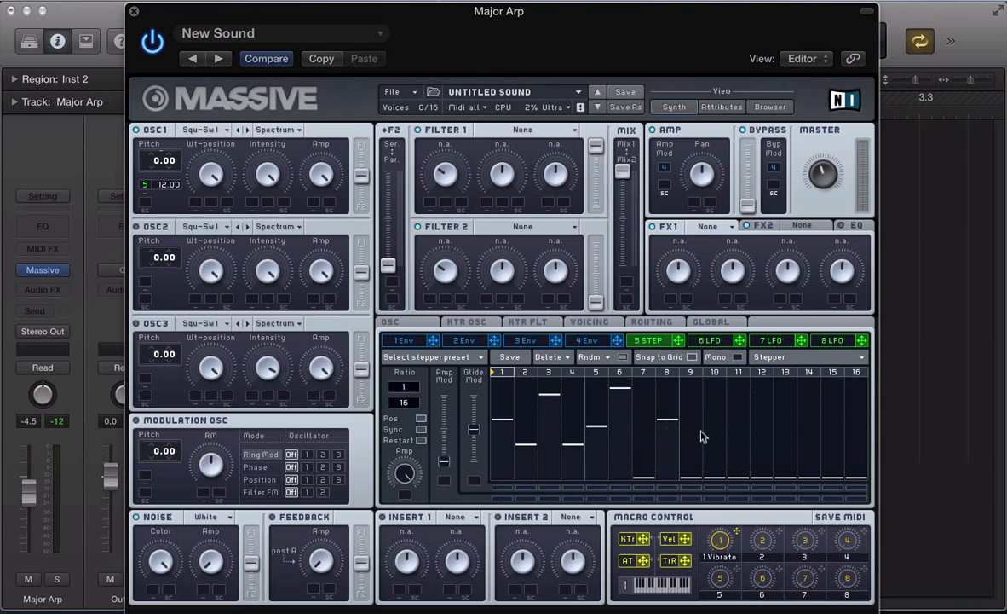
left_click(713, 428)
left_click(769, 410)
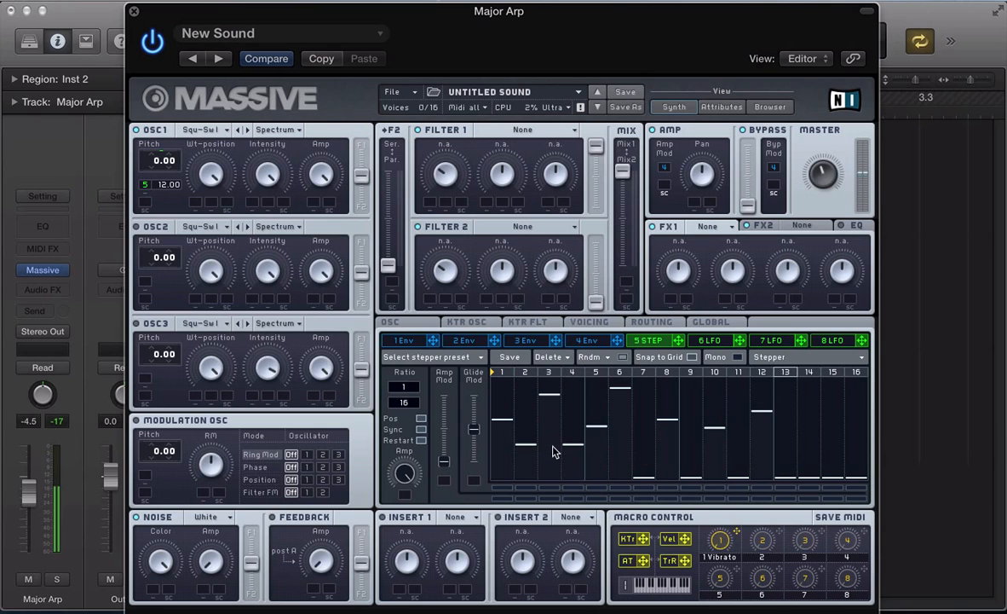
- Solo the Major Arp track and reset all of the stepper's bars to zero
key("super+w")
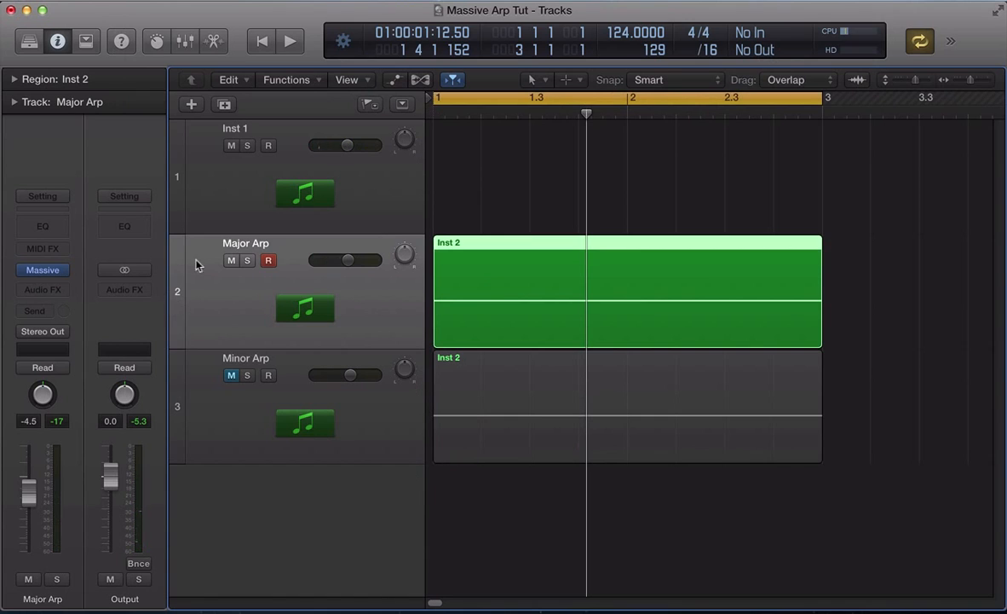
left_click(246, 261)
key("v")
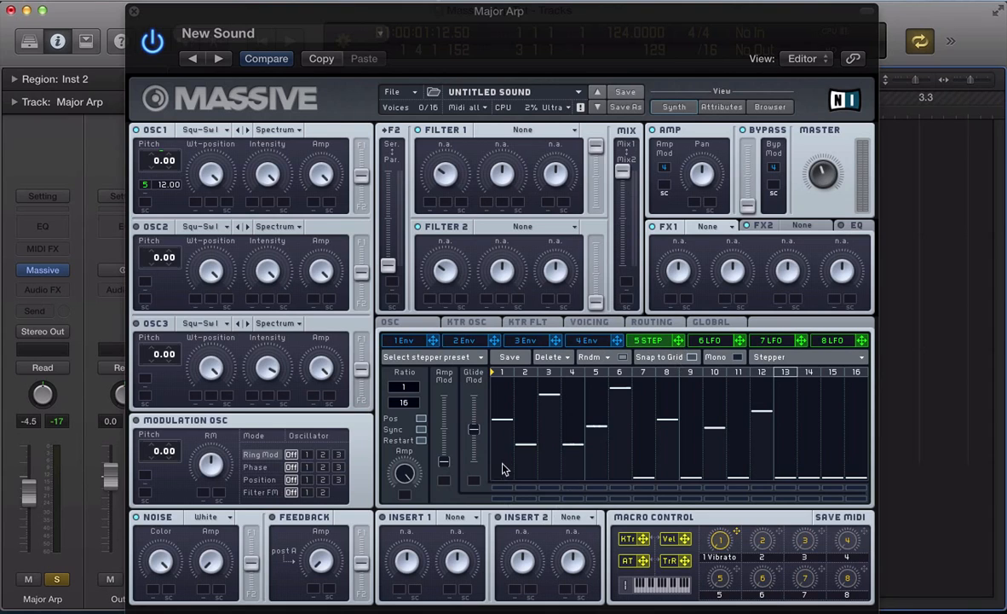
mouse_move(495, 467)
left_mouse_down()
mouse_move(665, 473)
mouse_move(757, 489)
mouse_move(586, 488)
left_mouse_up()
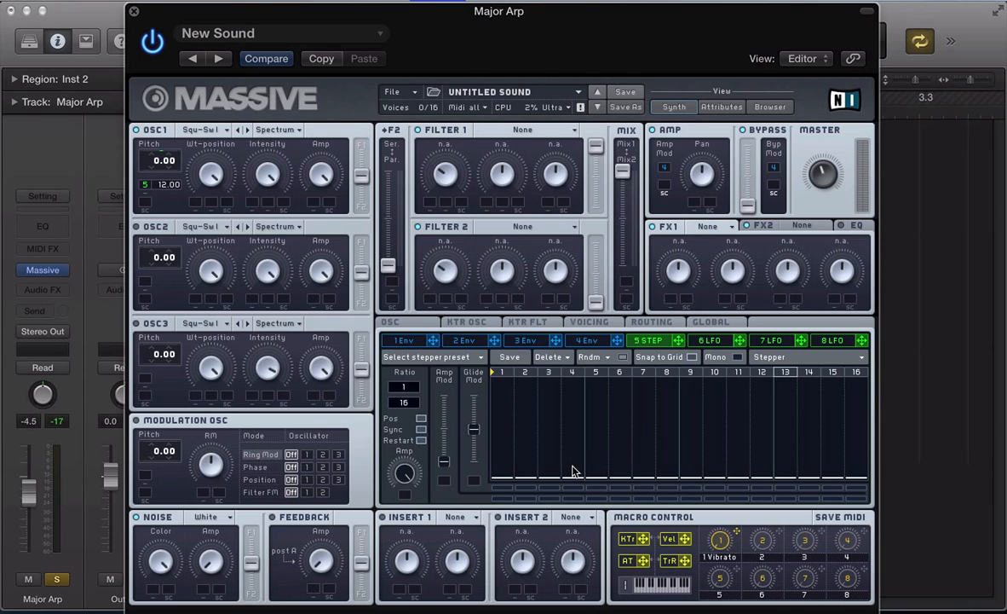
- Check the Major Arp region's C3 note in the Piano Roll and return to the Massive patch
key("super+w")
double_click(501, 326)
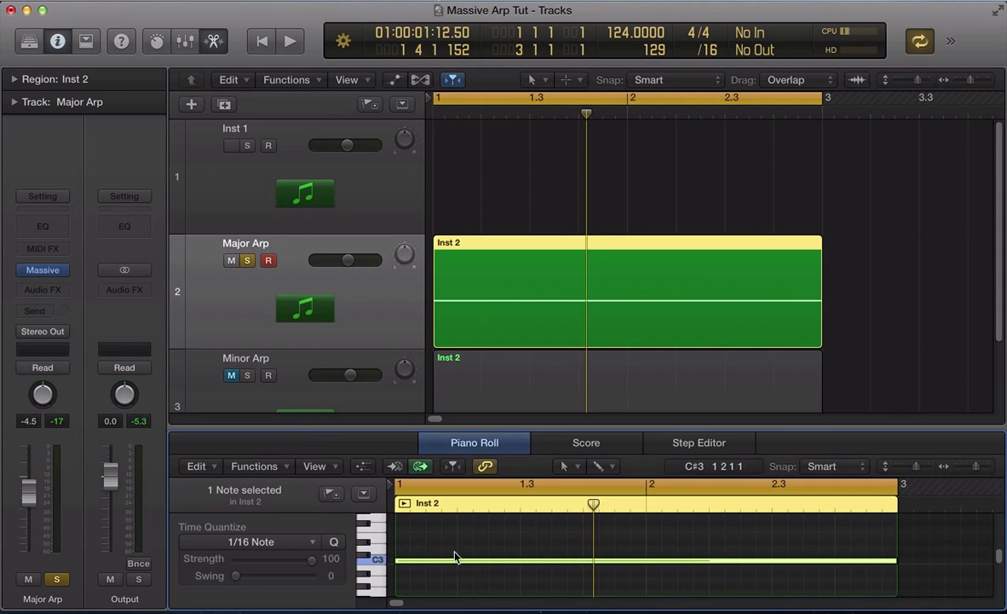
key("p")
key("v")
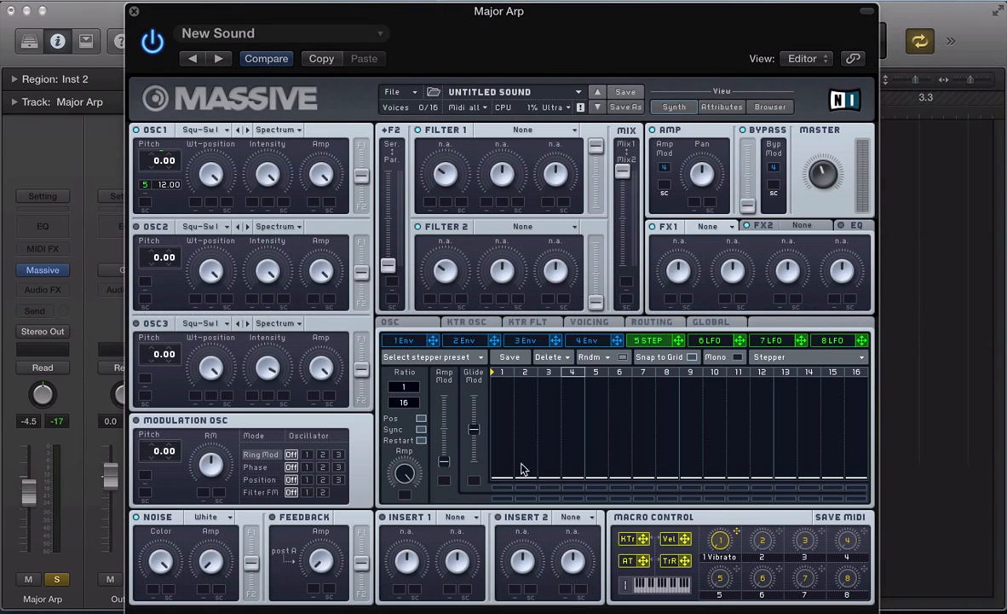
- Draw a rising major scale over stepper steps 1 to 8, reaching full height at step 8, and audition it
left_click_drag(526, 475, 527, 461)
left_click_drag(546, 445, 571, 435)
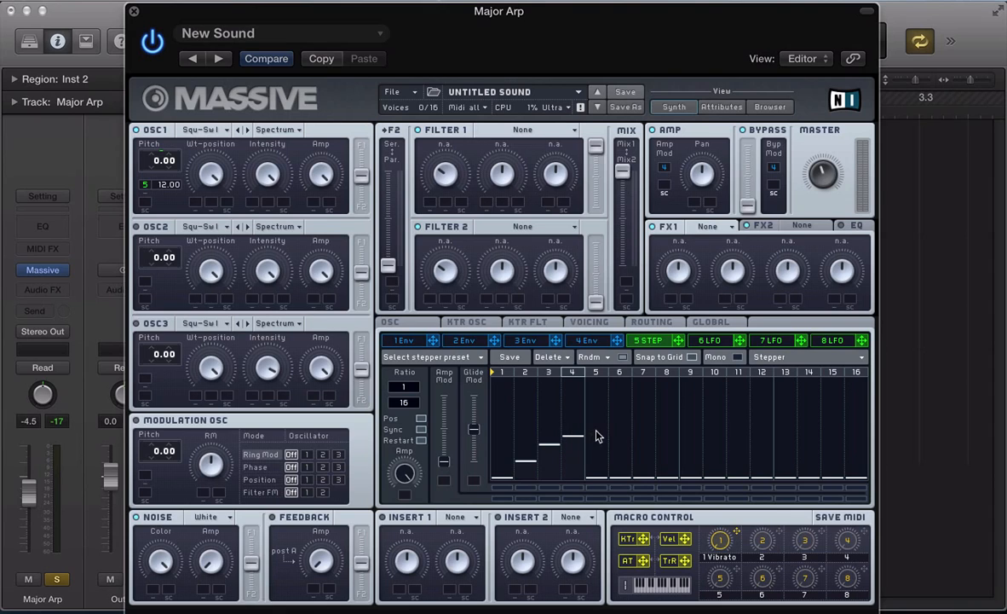
left_click_drag(596, 416, 644, 392)
key("space")
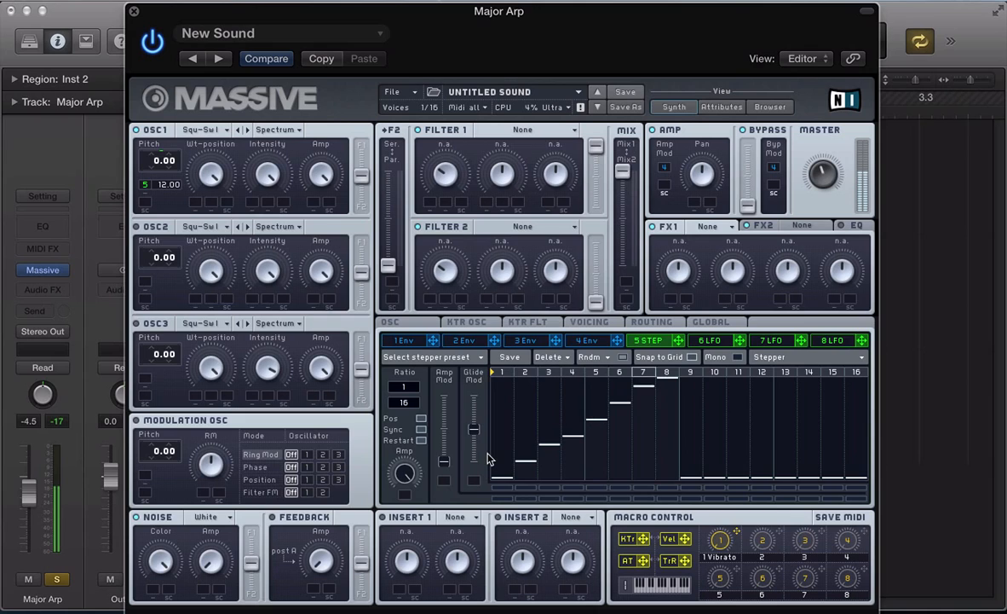
key("space")
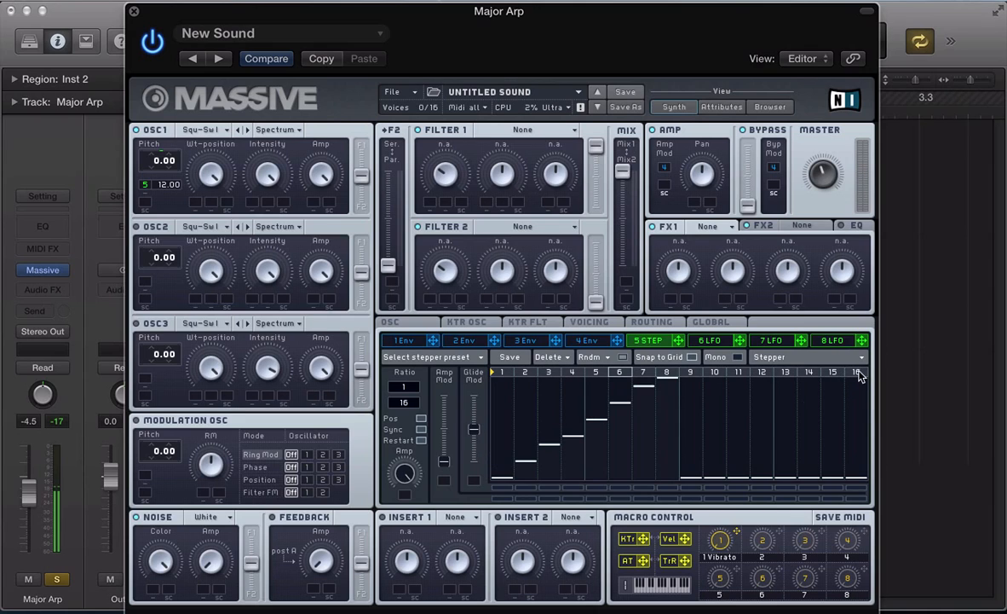
- Shorten the stepper's loop to the first 8 steps and audition the result
left_click_drag(859, 371, 674, 391)
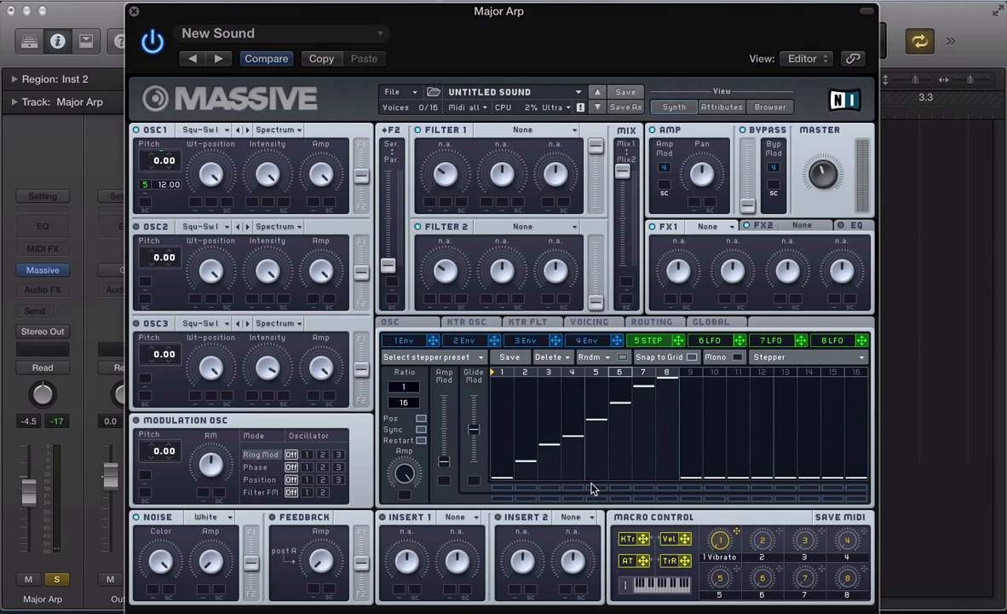
key("space")
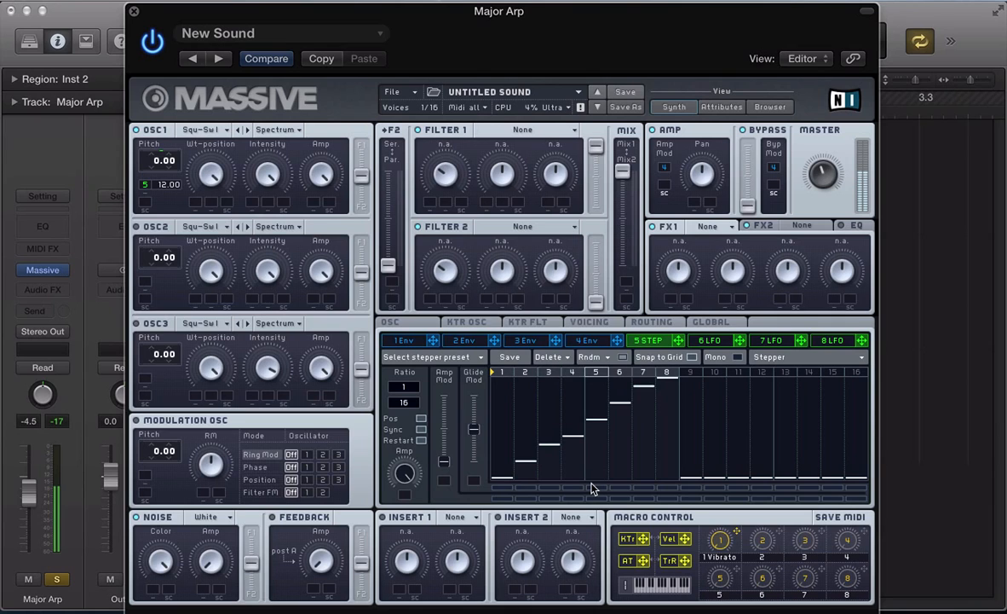
key("space")
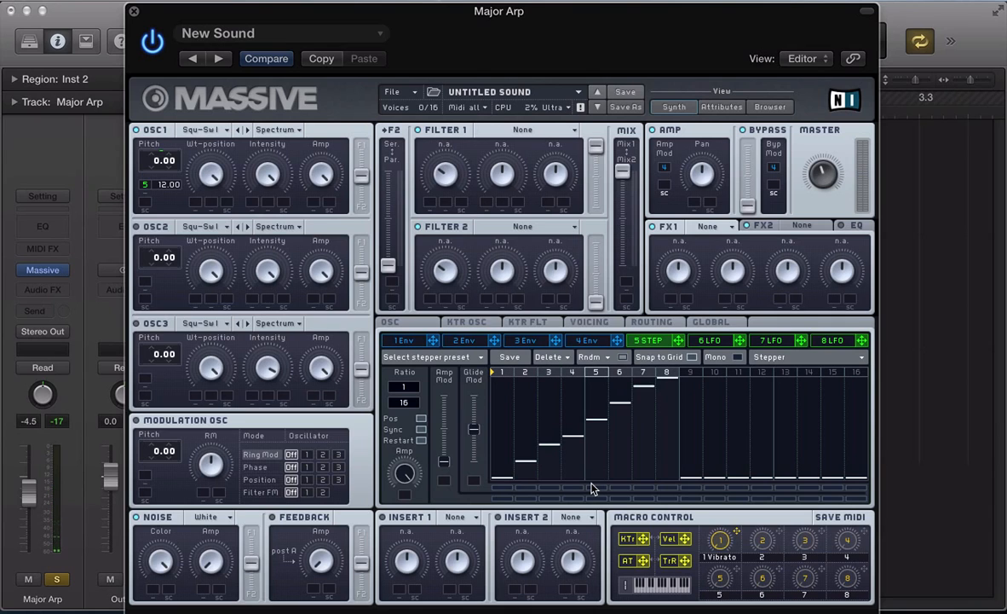
- Raise the Major Arp region's sustained note from C3 to D3 in the Piano Roll and reopen the Massive patch
key("super+w")
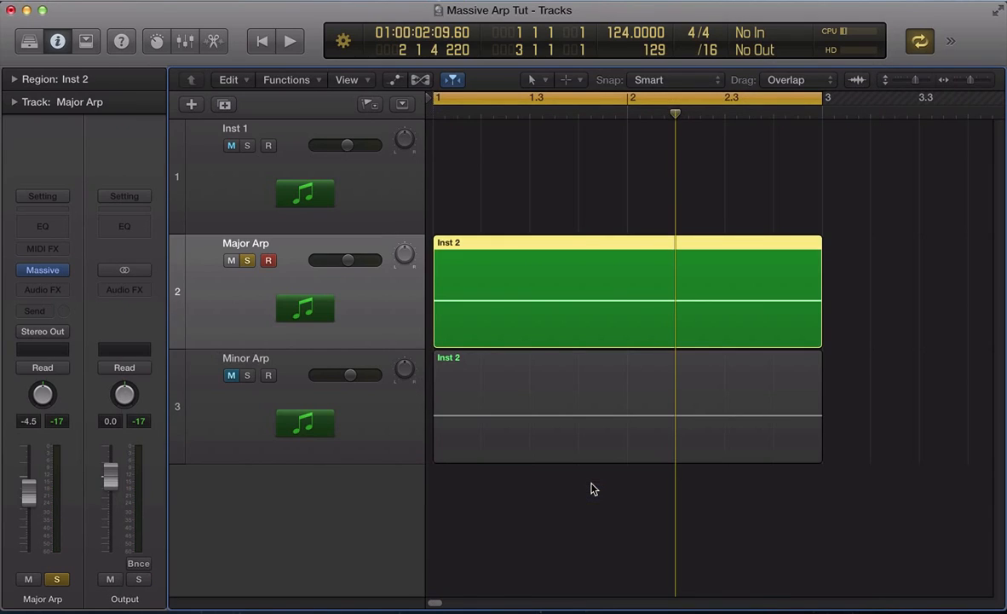
key("p")
left_click(457, 571)
left_click(457, 559)
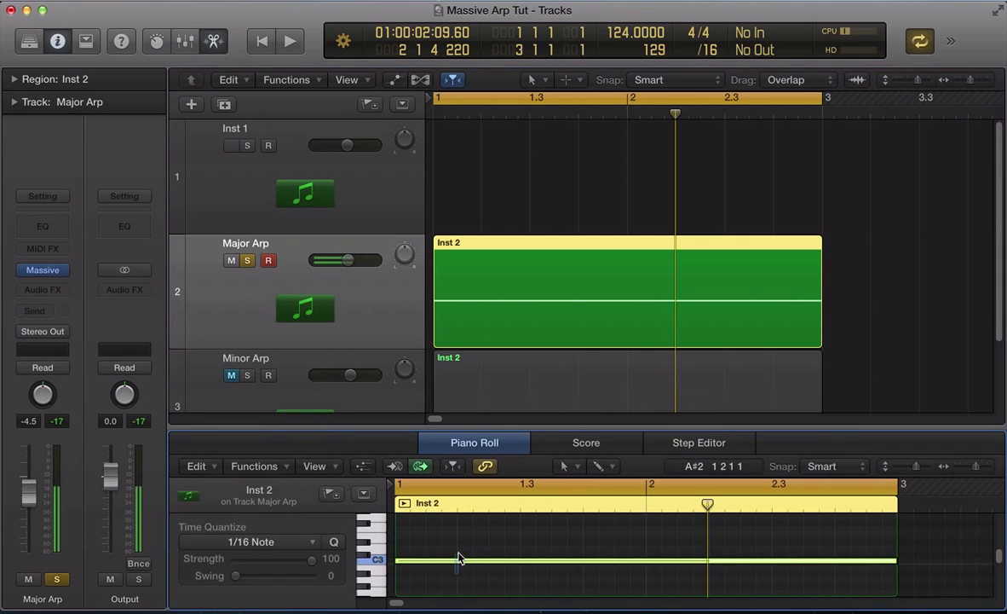
left_click_drag(451, 562, 451, 553)
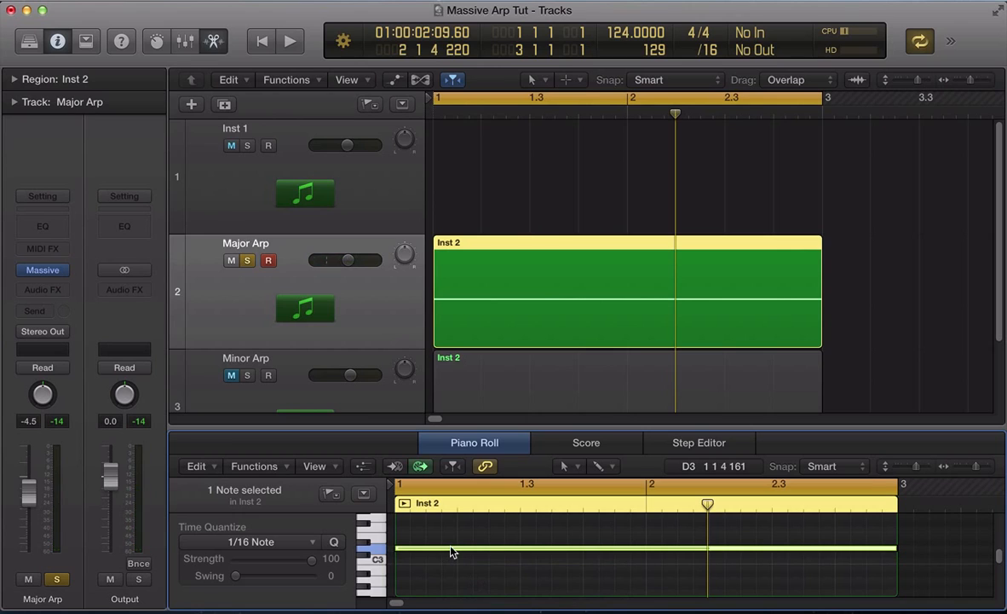
key("v")
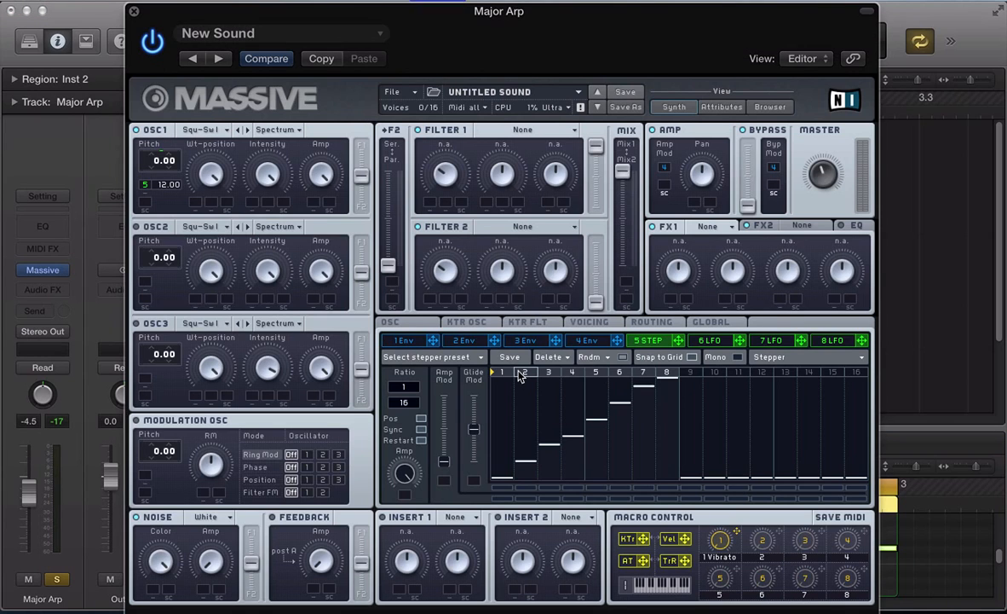
- Move the Major Arp region's sustained note back down to C3 and return to the Massive patch
key("v")
key("e")
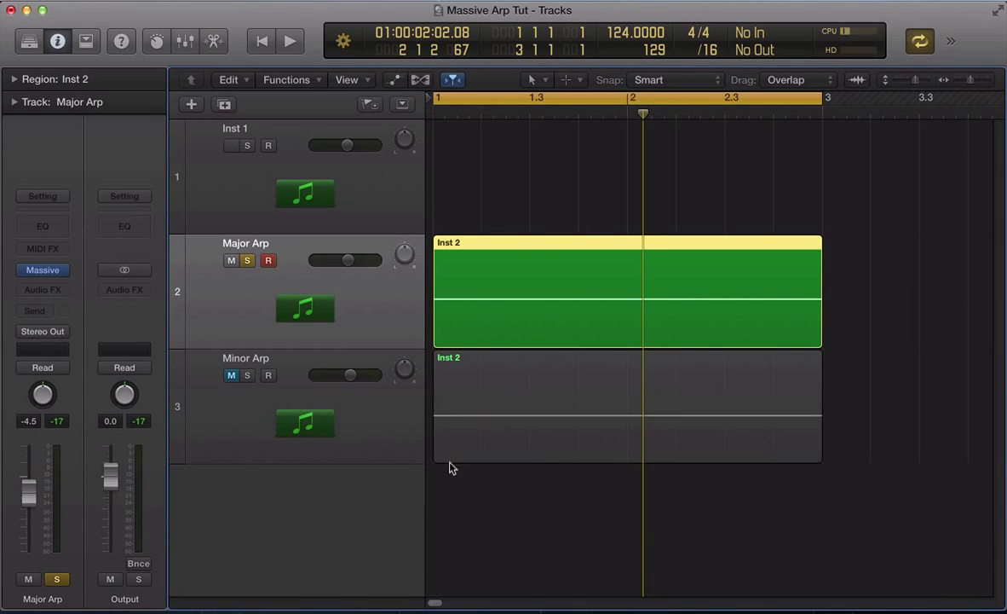
double_click(545, 295)
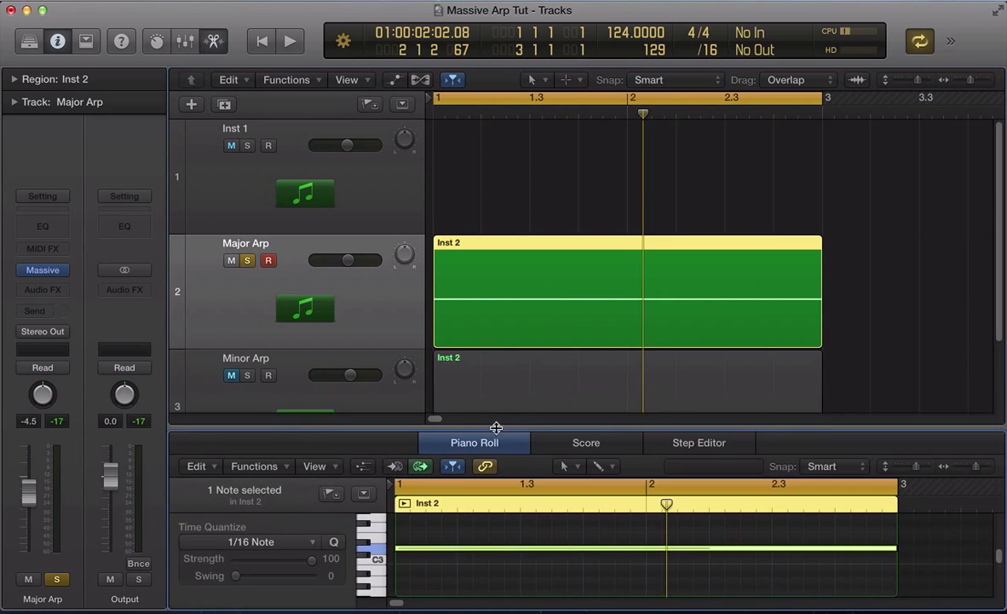
left_click(456, 554)
left_click_drag(456, 560, 456, 569)
key("v")
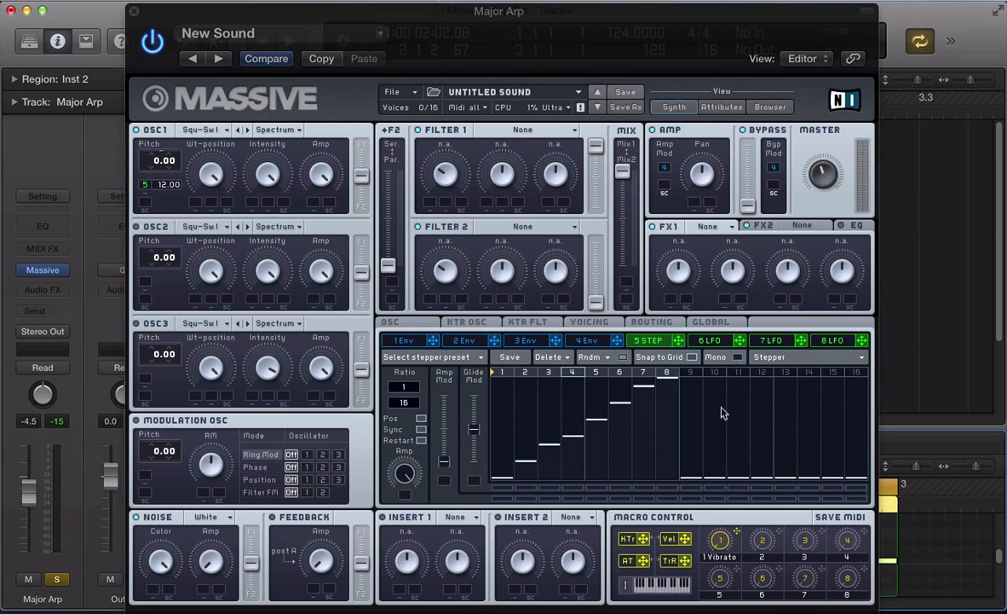
- Extend the stepper's loop to all 16 steps, raise step 1 to full height and reset steps 2 to 8 to zero
left_click_drag(682, 375, 856, 380)
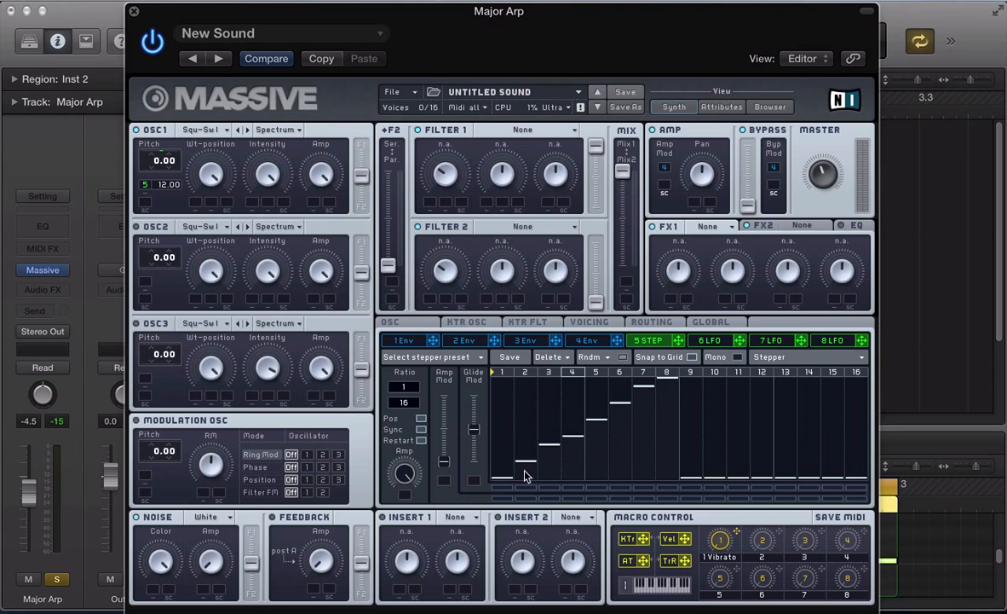
left_click_drag(507, 461, 504, 374)
mouse_move(528, 445)
left_mouse_down()
mouse_move(631, 507)
mouse_move(665, 508)
left_mouse_up()
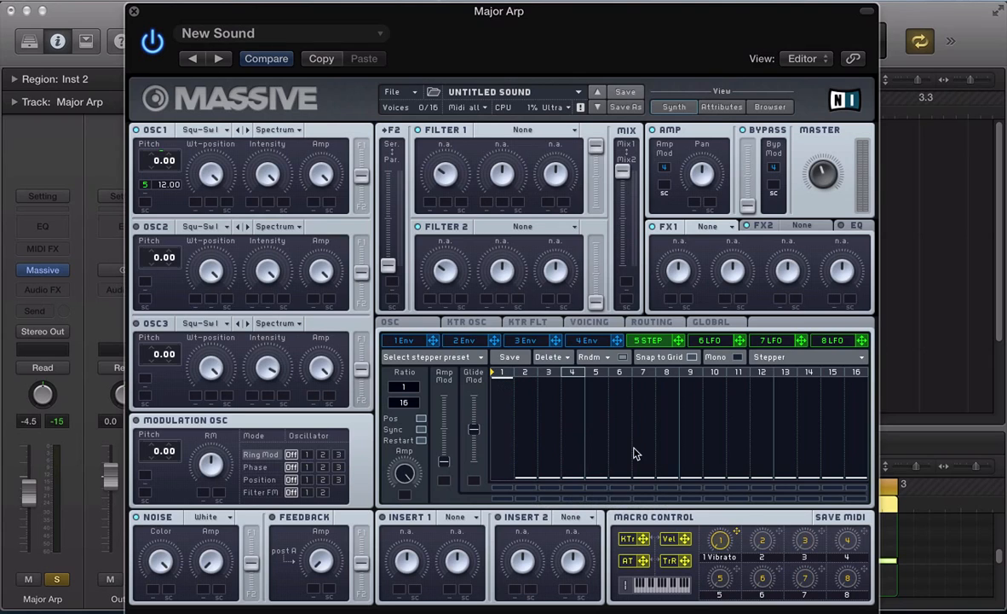
- Draw varied major-scale pitches on stepper steps 2, 3, 4, 6 and 9, with step 8 at full height
left_click(528, 396)
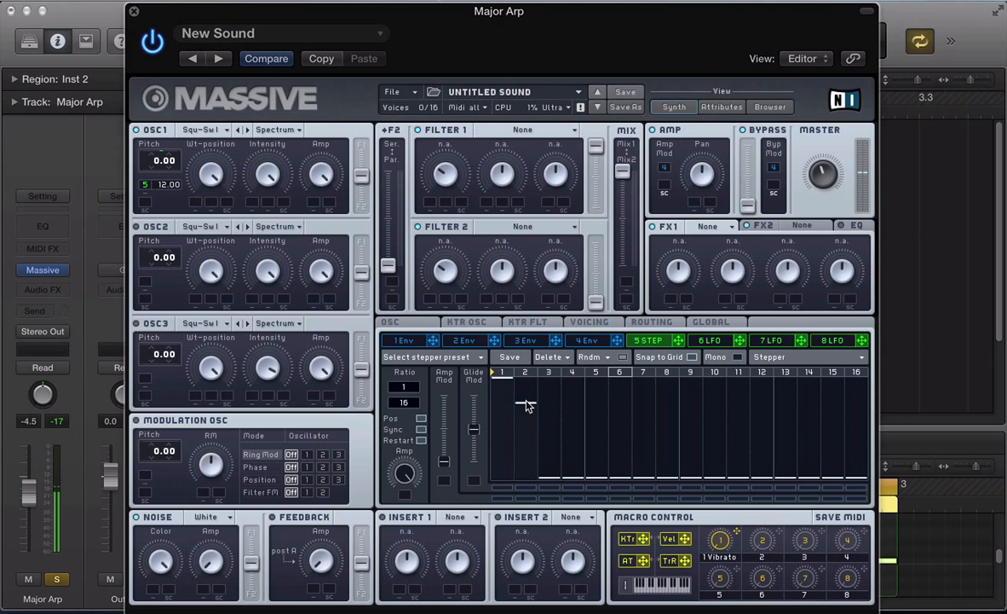
left_click(550, 460)
left_click(572, 446)
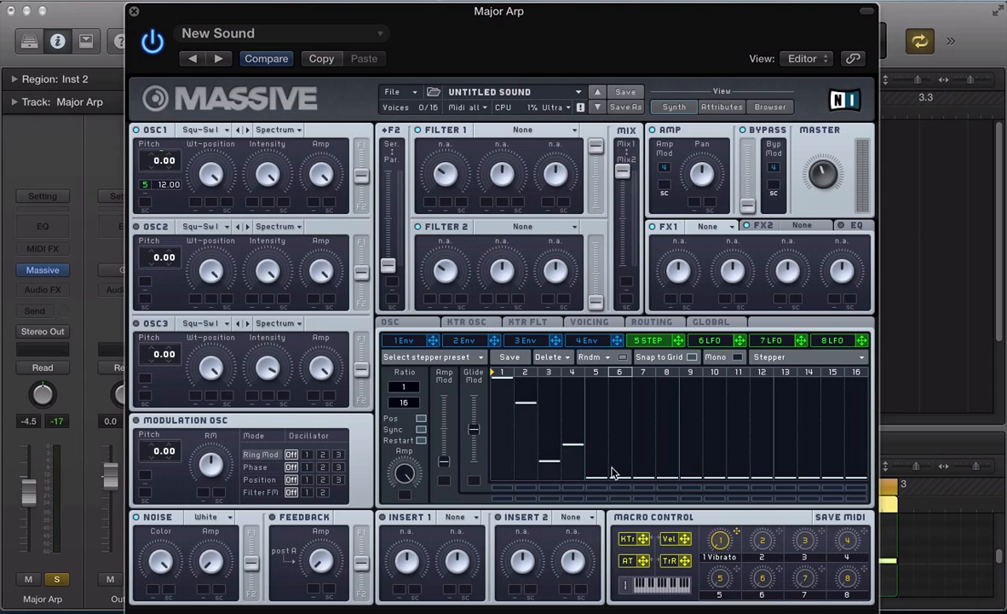
left_click(621, 439)
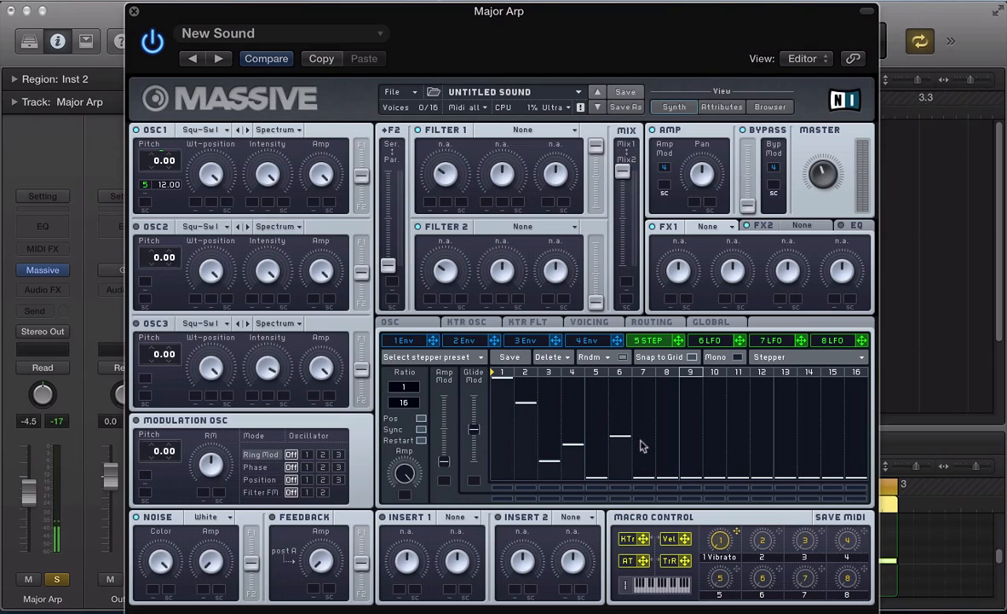
left_click_drag(663, 415, 663, 335)
left_click_drag(694, 431, 693, 423)
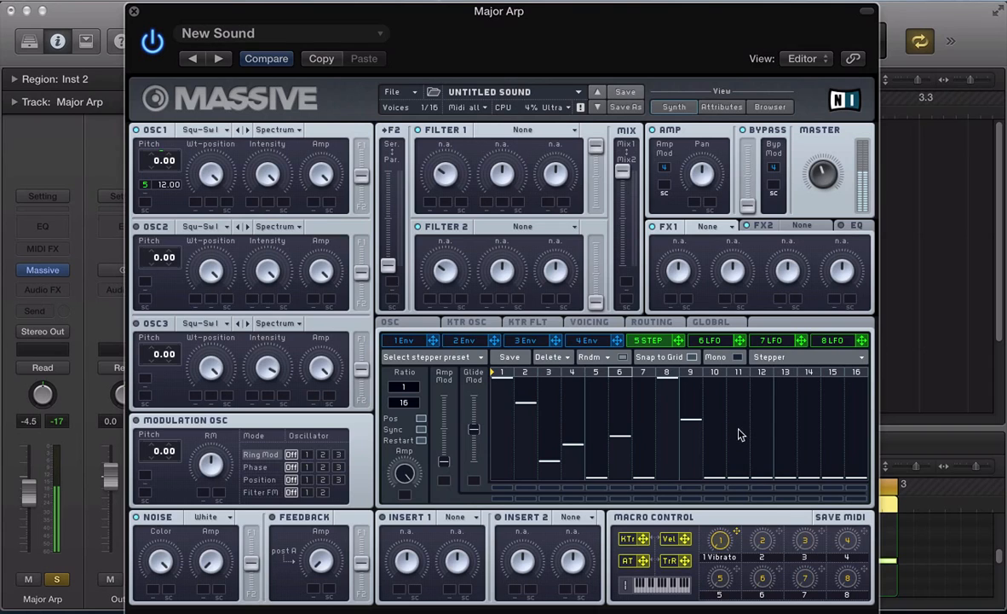
- Set stepper steps 12 and 13 to full height, steps 11 and 16 to mid-range scale pitches and step 14 low
left_click_drag(740, 434, 777, 375)
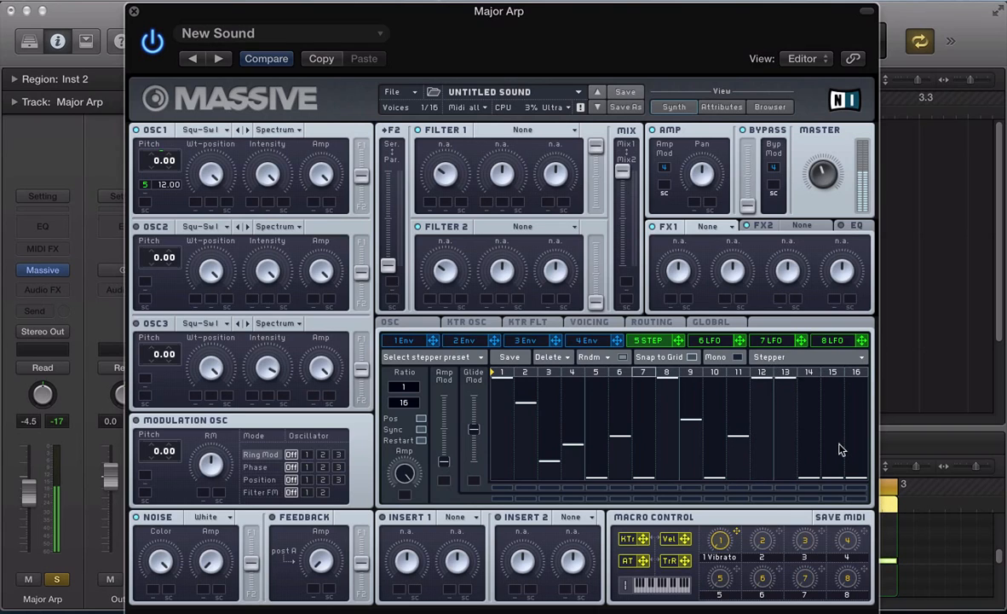
left_click_drag(809, 461, 805, 465)
left_click(854, 444)
- Unsolo and mute the Major Arp track, unmute the Minor Arp track and play it for comparison
key("super+w")
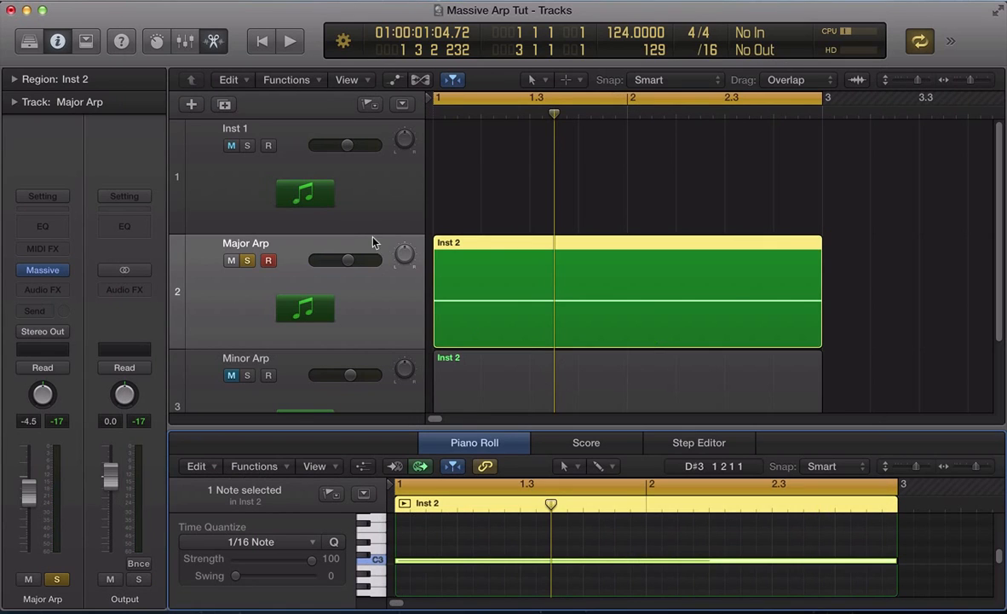
scroll(347, 246, "down", 2)
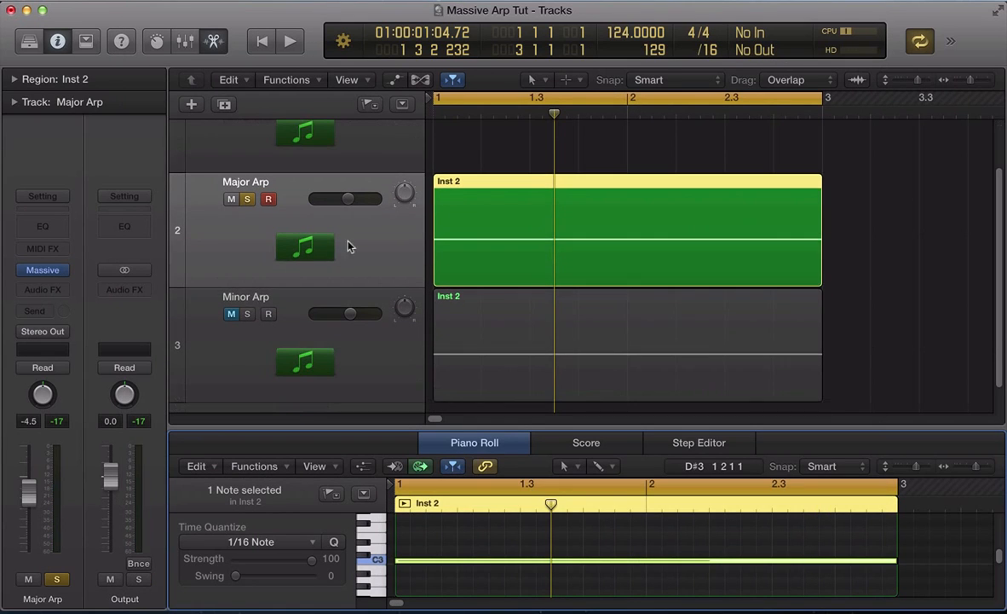
left_click(248, 200)
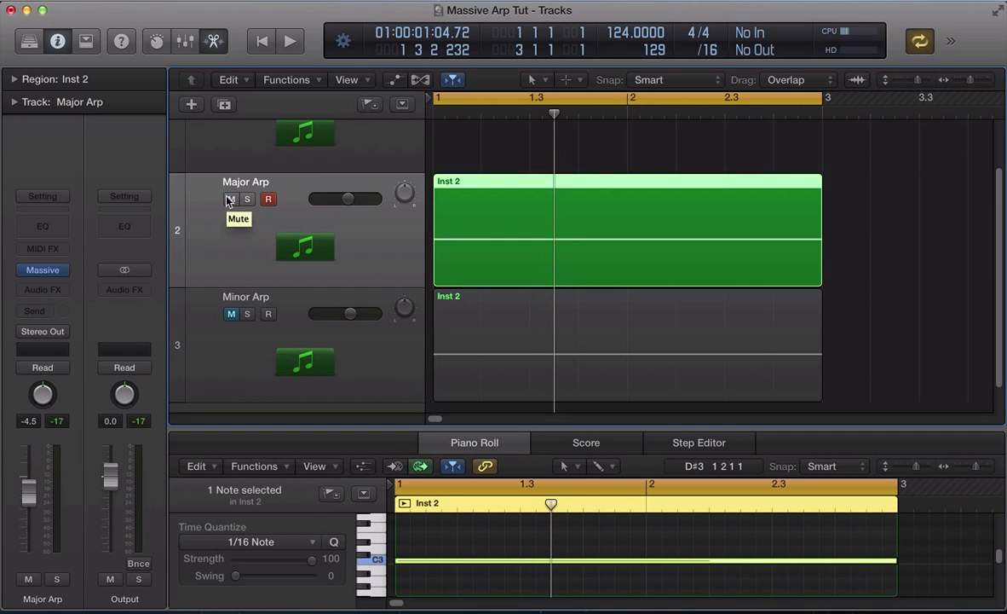
left_click(229, 199)
left_click(230, 314)
left_click(232, 351)
key("space")
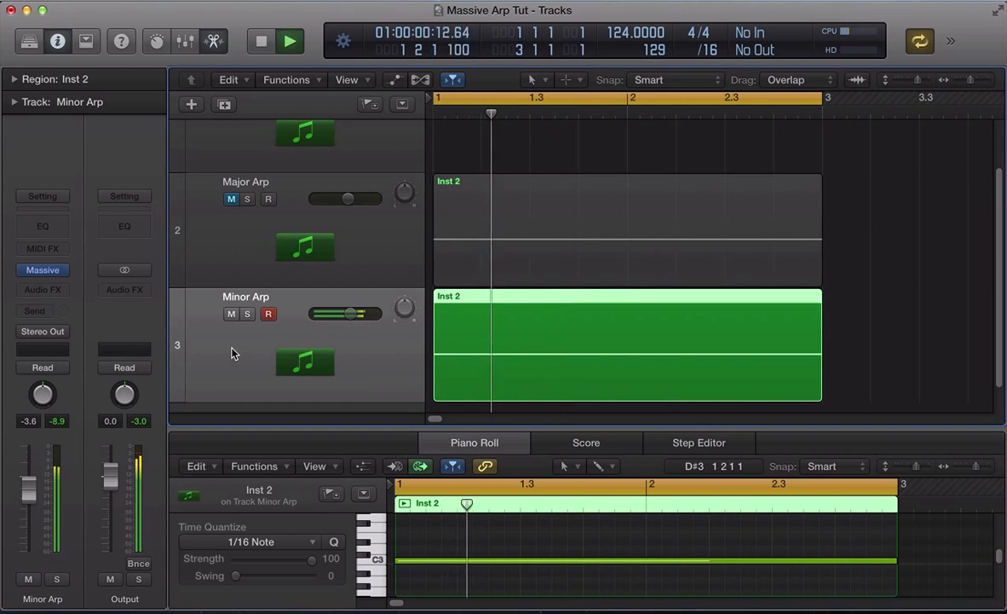
key("space")
key("ctrl+s")
key("space")
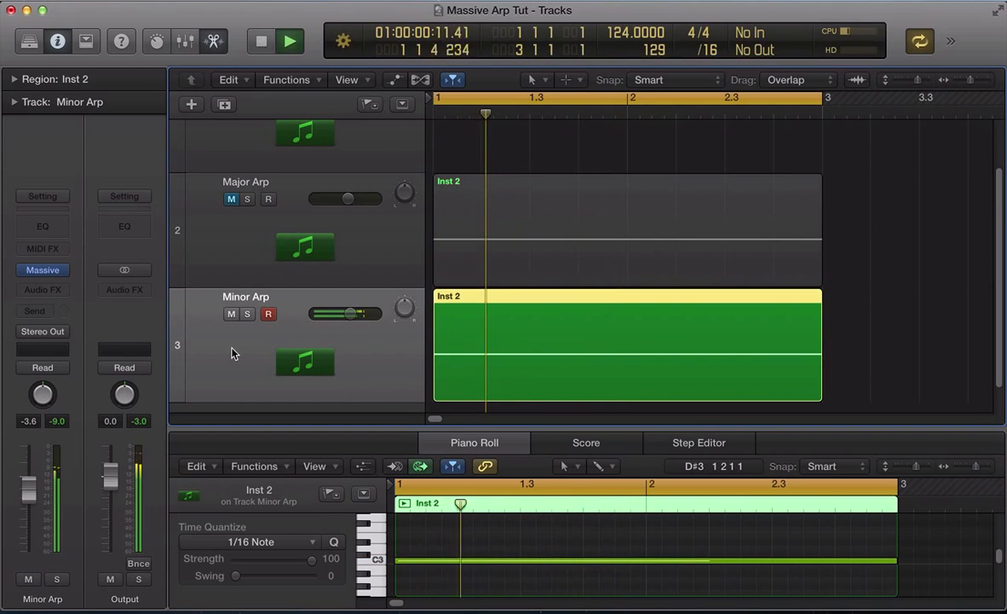
- Stop playback, mute the Minor Arp track again and unmute and select the Major Arp track
scroll(245, 249, "up", 2)
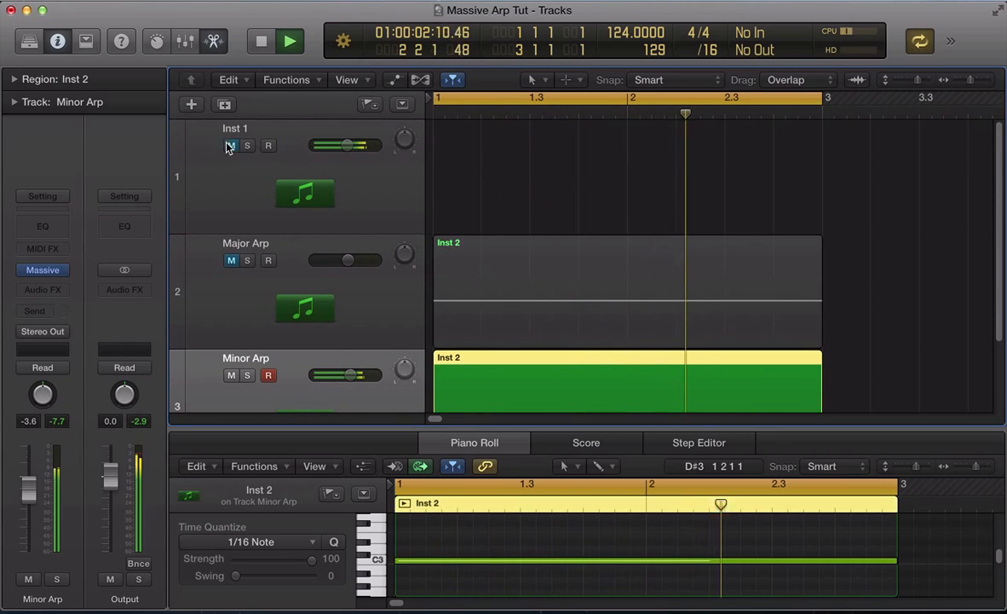
scroll(253, 220, "down", 3)
left_click(231, 284)
key("space")
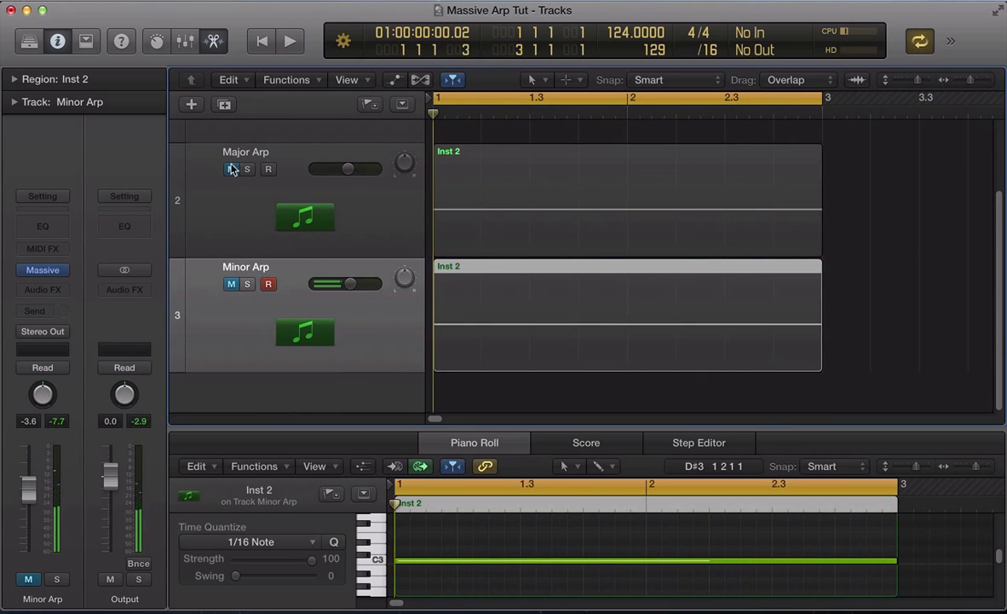
left_click(230, 199)
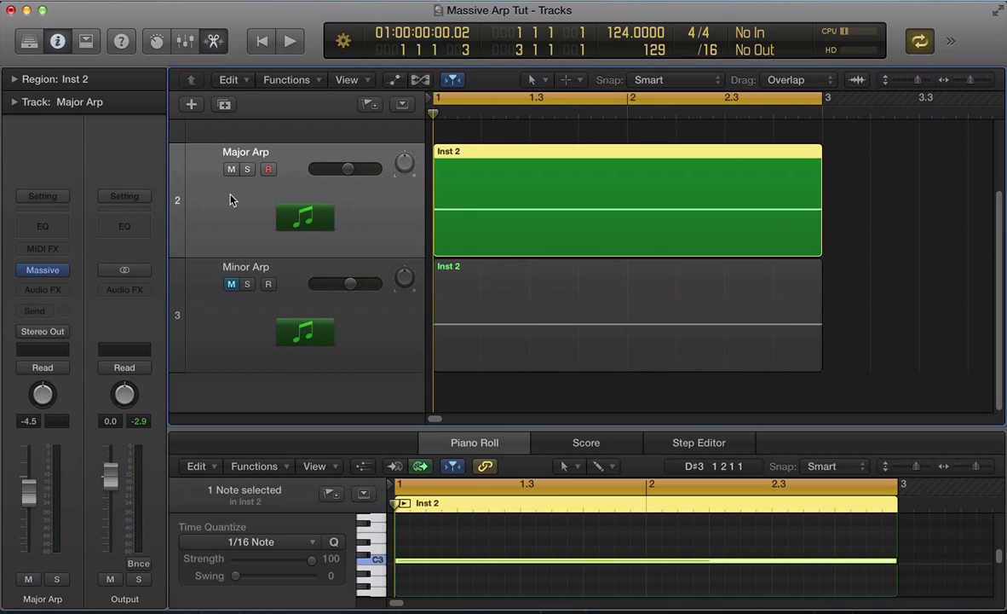
- Audition the 16-step pattern in the Massive patch and drop stepper step 13 to zero
key("v")
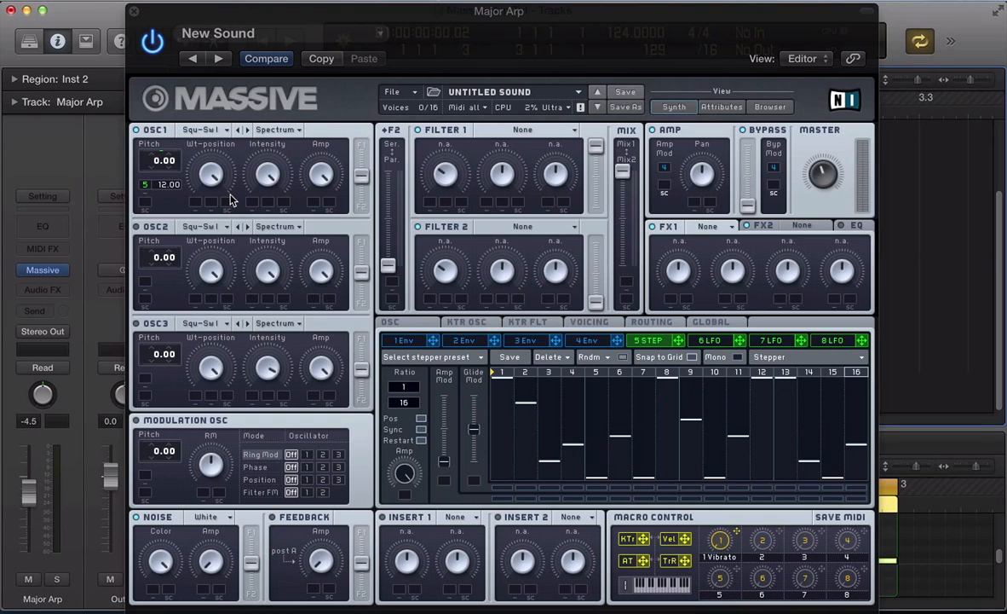
key("space")
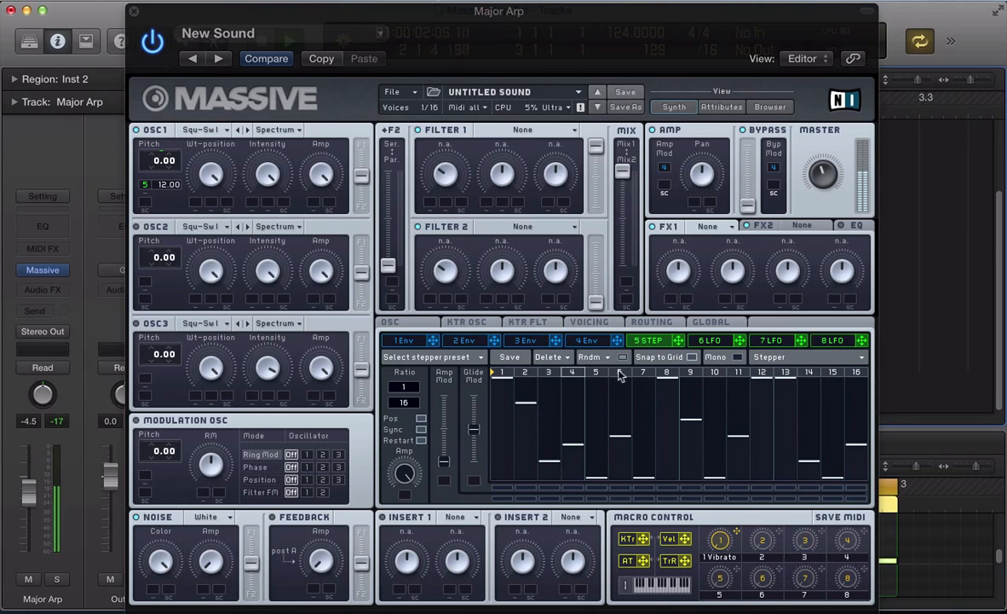
left_click_drag(785, 398, 776, 488)
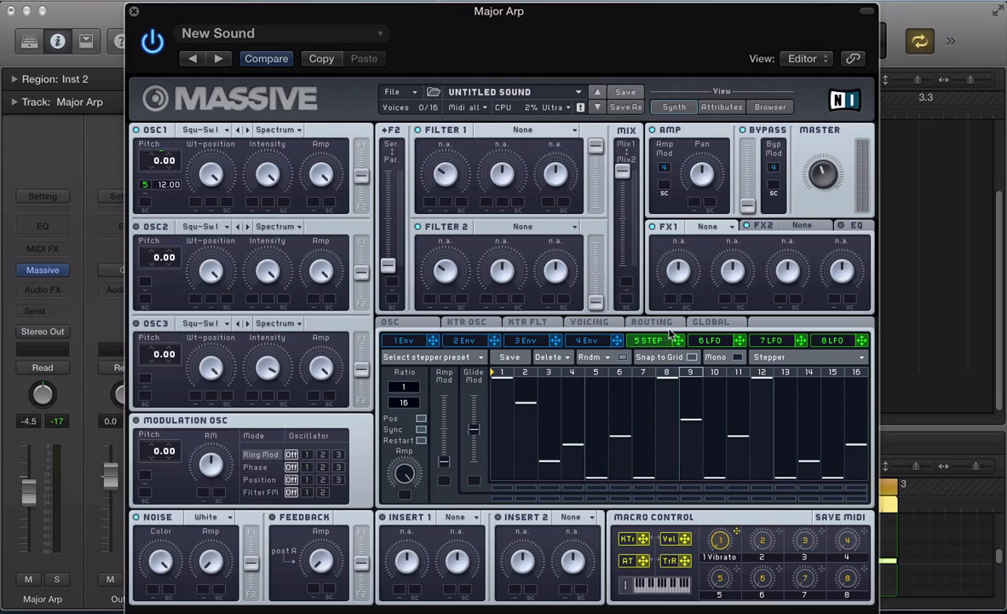
- Enable OSC2 with stepper 5 modulating its pitch by 12.00, lower its amp slightly, and detune OSC2 to -0.05 and OSC1 to 0.06
left_click_drag(523, 328, 146, 281)
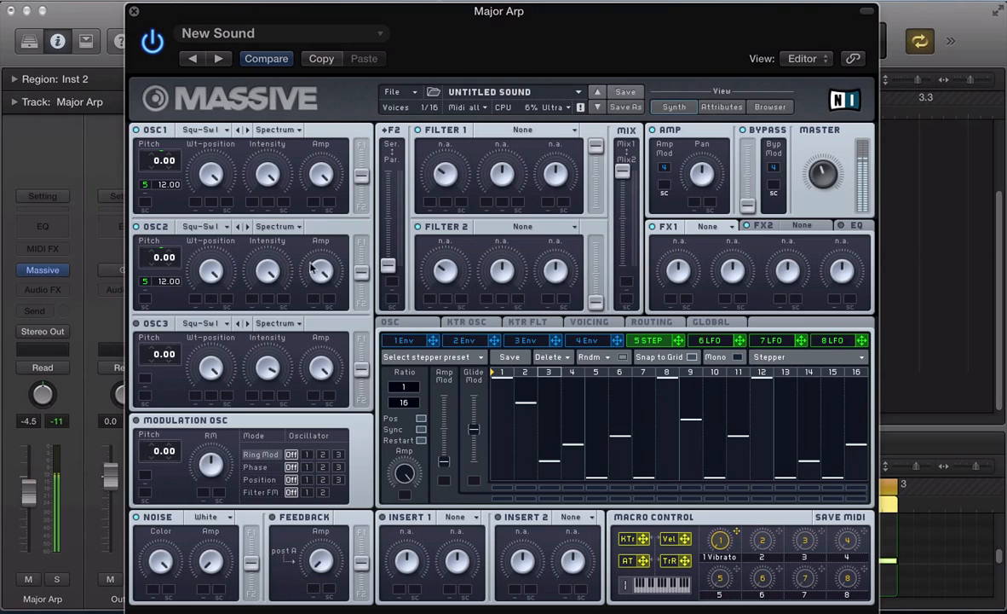
left_click_drag(321, 271, 322, 292)
left_click_drag(169, 258, 169, 266)
left_click_drag(165, 161, 202, 136)
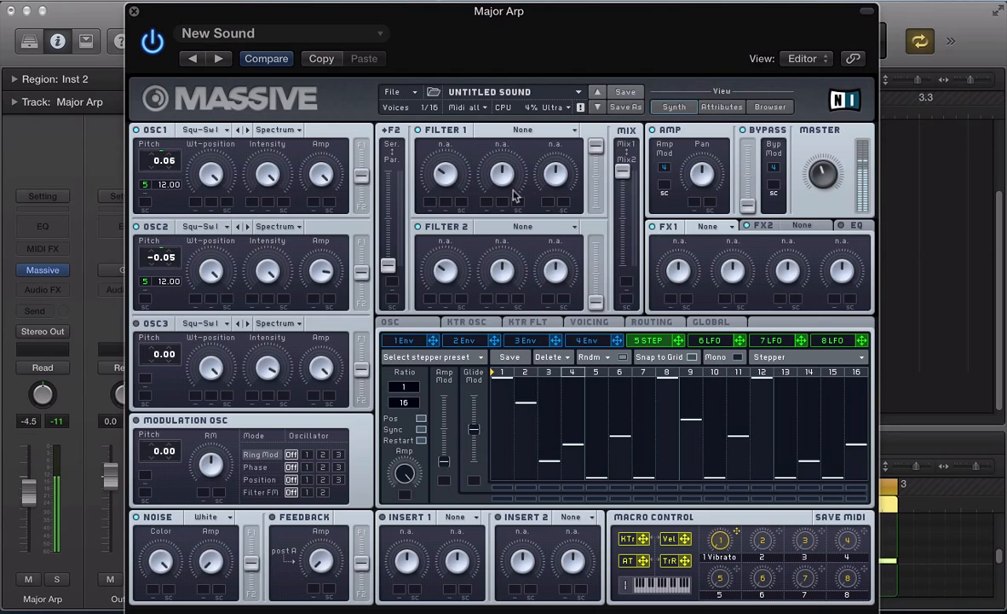
- Change modulator 6 from an LFO to a Performer and sync it at a 1/16 ratio
left_click(711, 340)
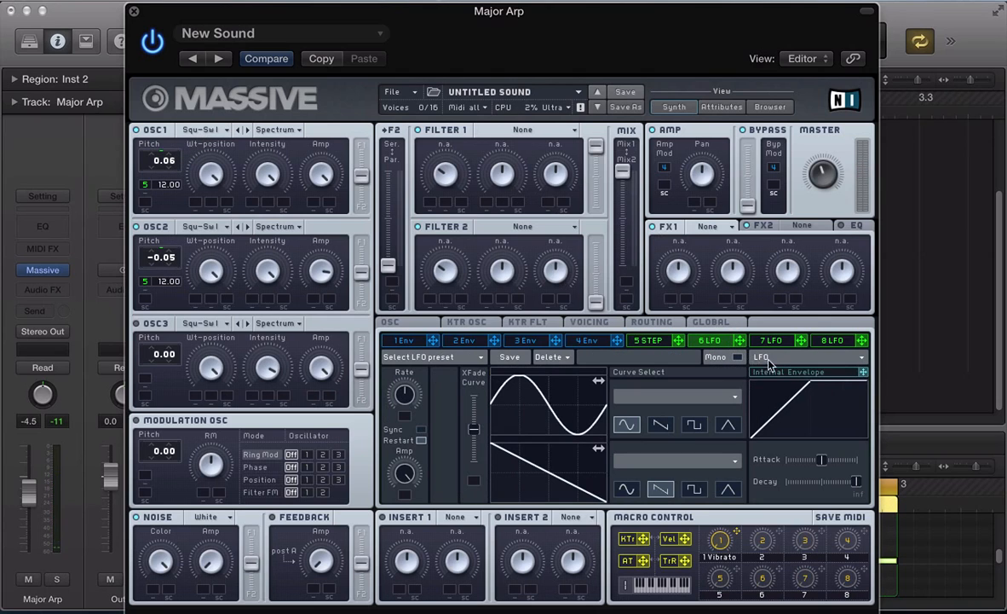
left_click(711, 340)
left_click(770, 373)
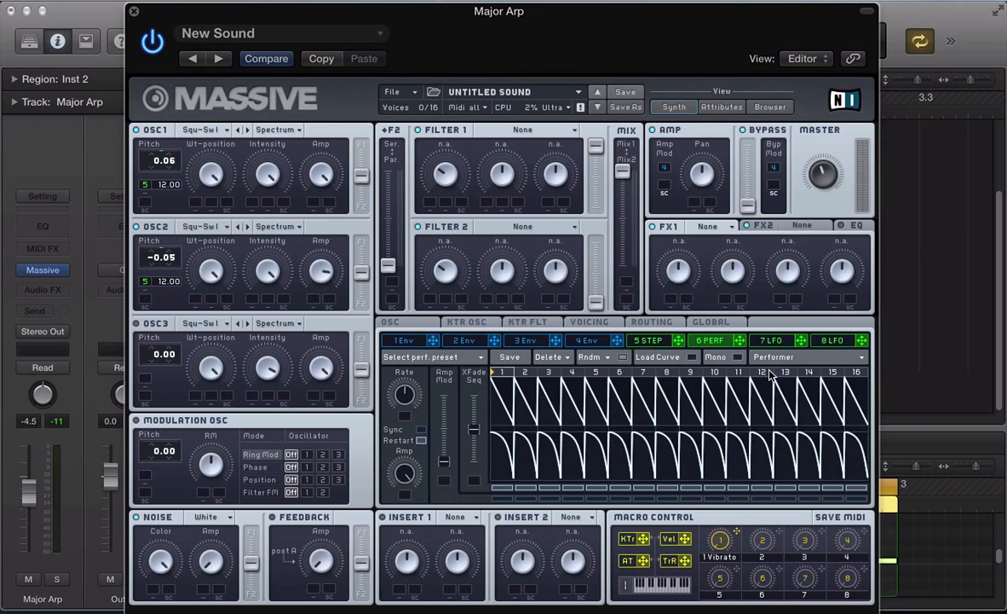
left_click(423, 430)
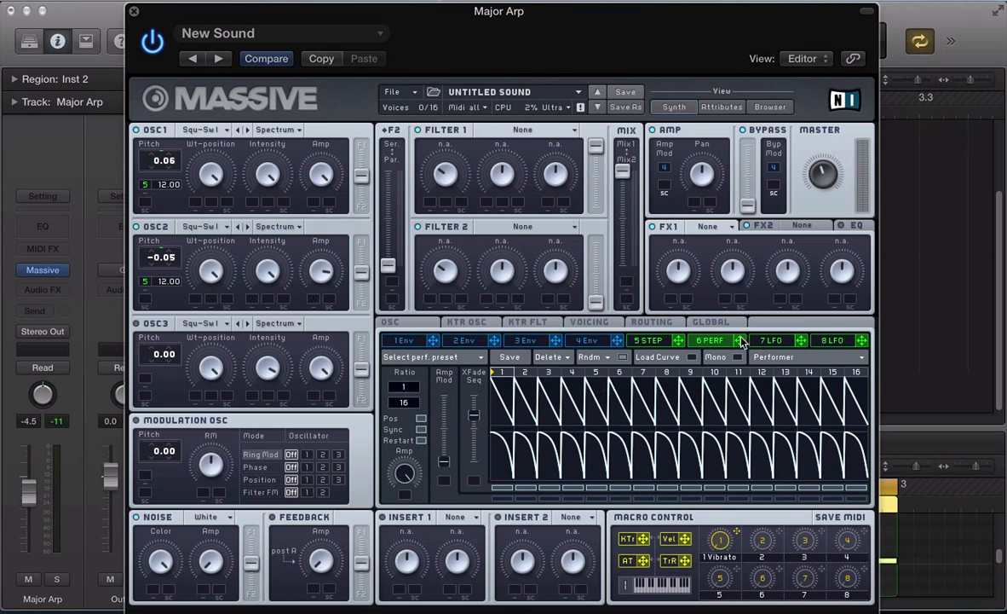
- Set Filter 1 to Lowpass 4 with a low cutoff modulated upward by Performer 6
mouse_move(740, 340)
left_mouse_down()
mouse_move(449, 189)
mouse_move(427, 203)
mouse_move(407, 35)
left_mouse_up()
left_click(546, 129)
left_click(512, 145)
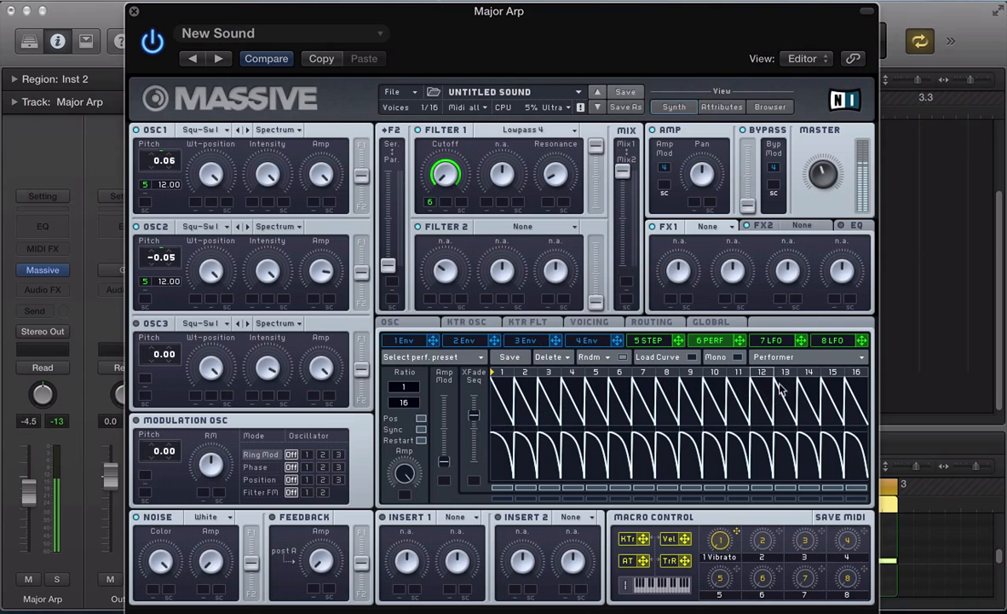
- Lower Performer 6's XFade Seq to minimum and paint the steep concave falling curve across all 16 steps of its upper sequence
left_click(670, 341)
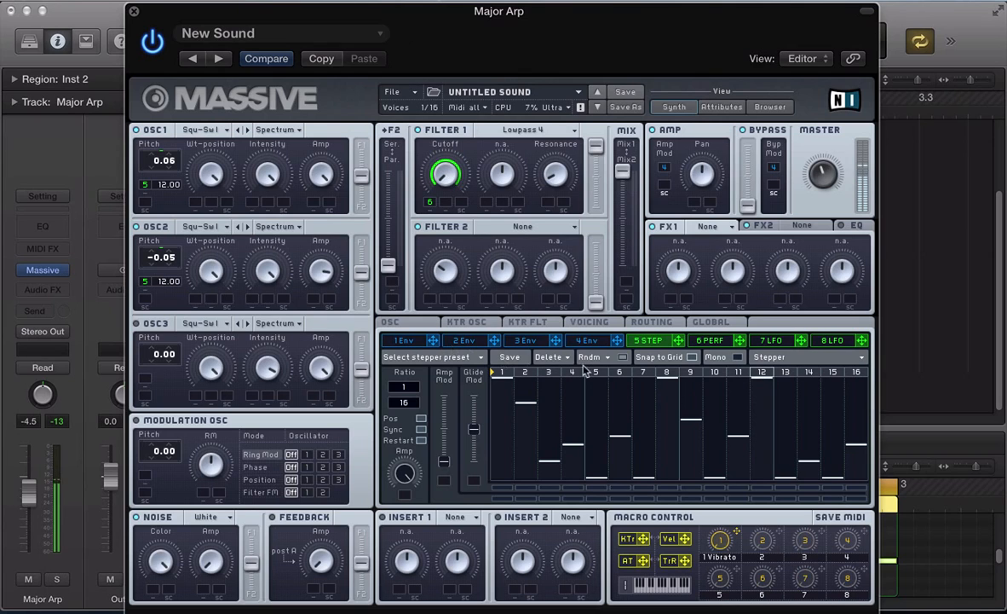
left_click(704, 340)
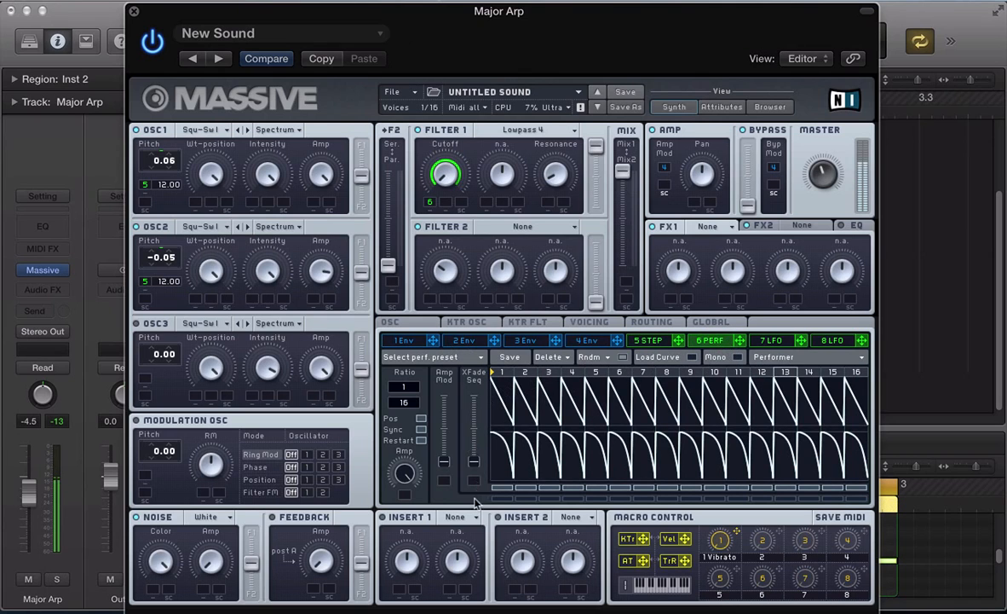
left_click(692, 357)
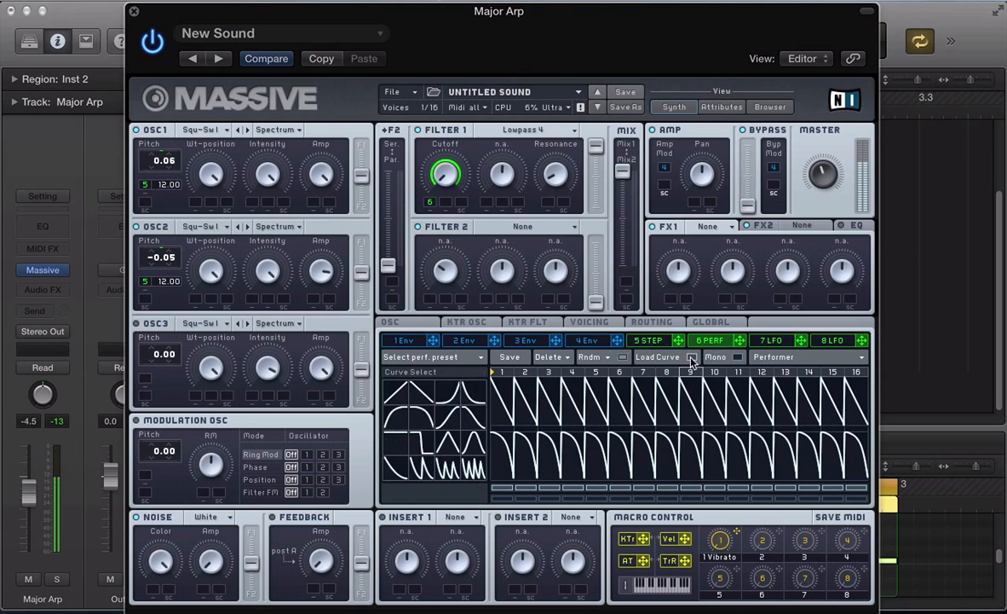
left_click(472, 393)
mouse_move(499, 392)
left_mouse_down()
mouse_move(591, 351)
mouse_move(854, 349)
left_mouse_up()
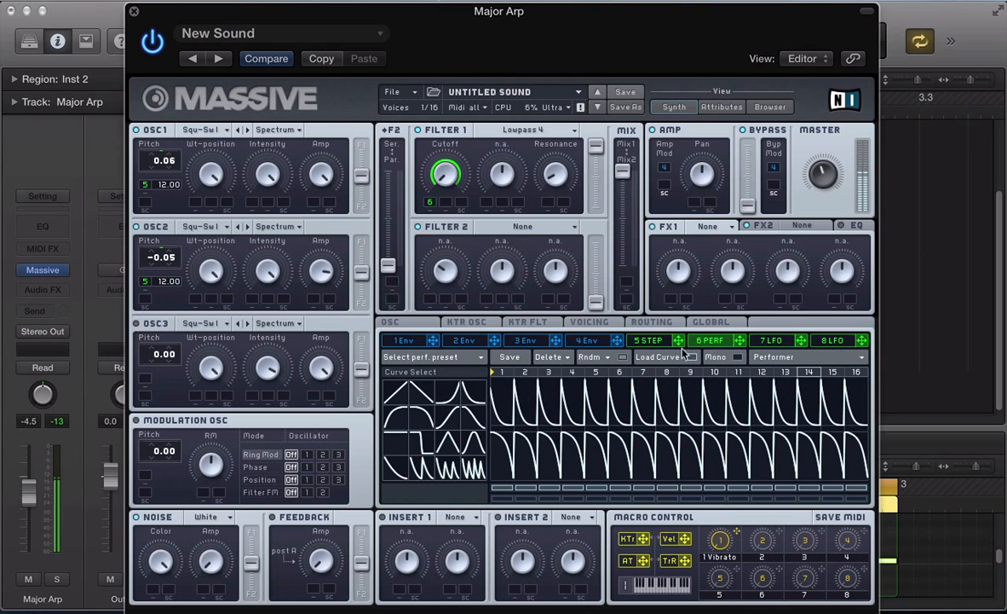
- Close the Performer's curve selection, show stepper 5 again, and set FX1 to Chorus and FX2 to Reverb
left_click(692, 357)
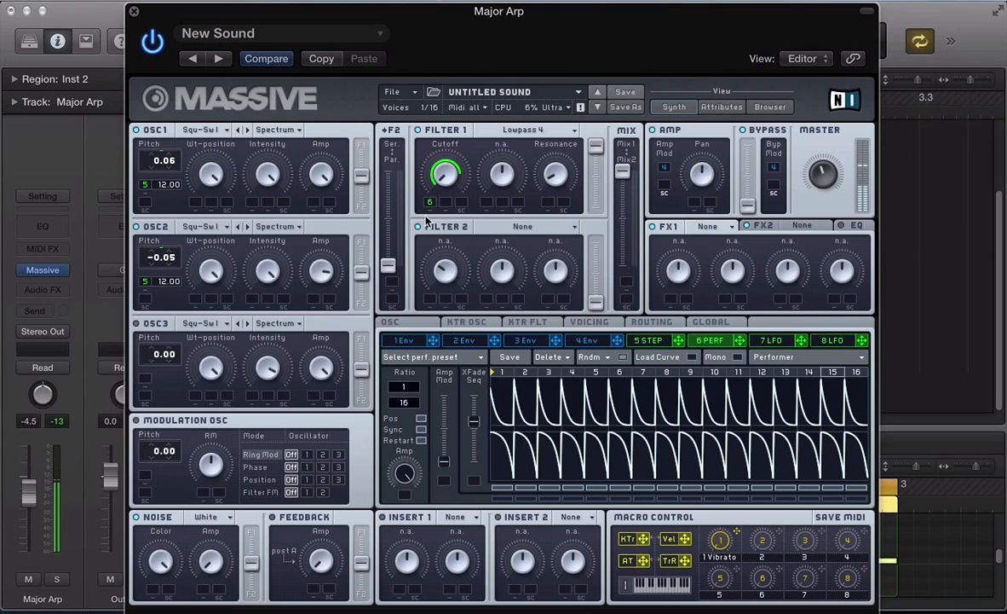
left_click(645, 341)
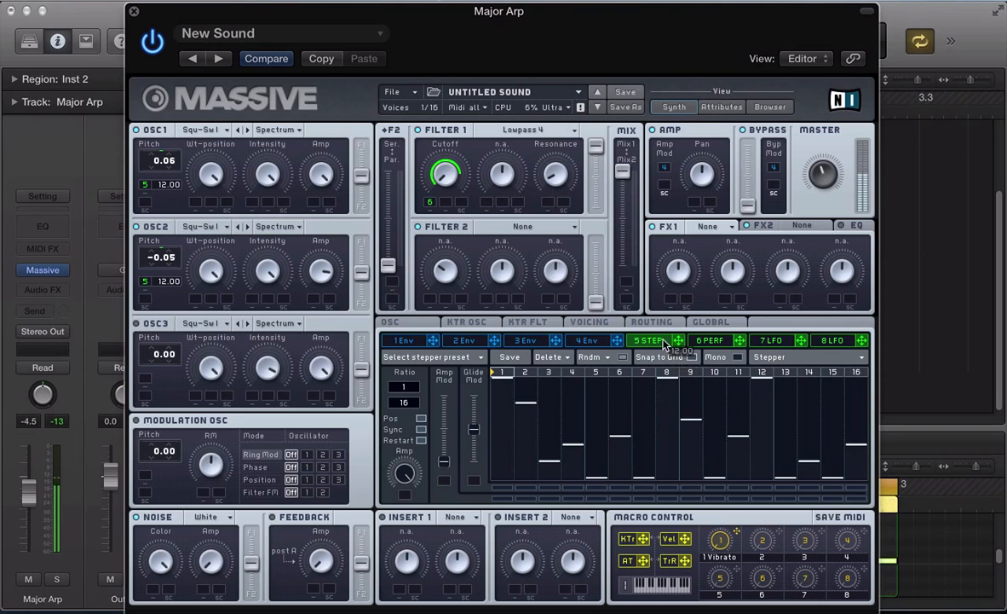
left_click(714, 227)
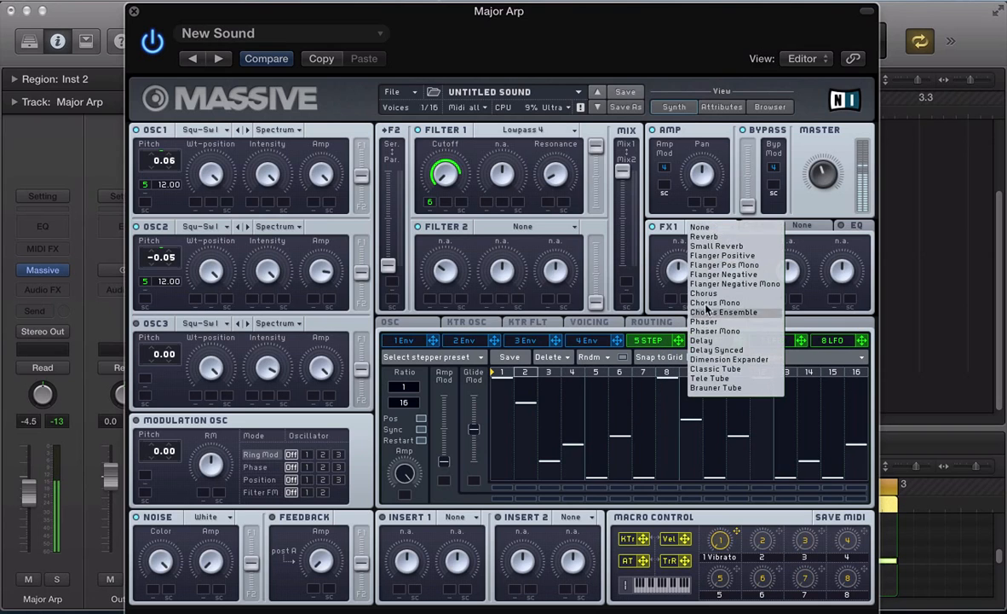
left_click(706, 293)
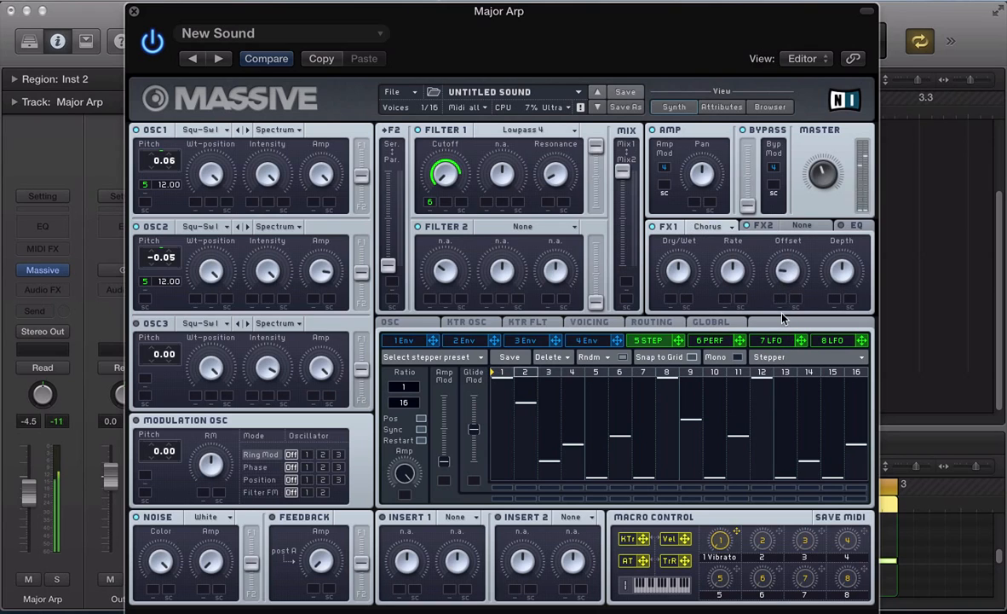
left_click(803, 228)
left_click(802, 228)
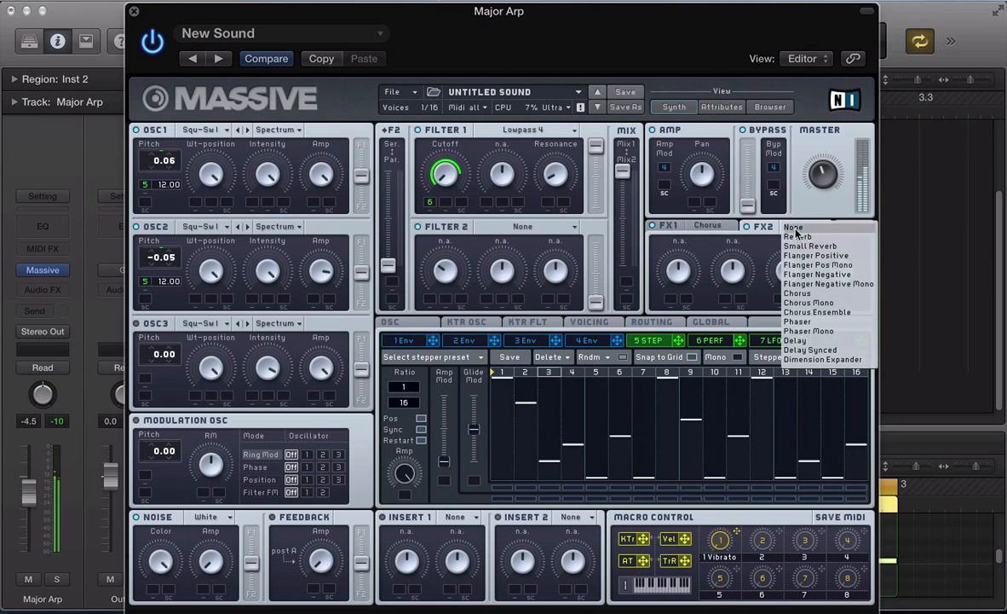
left_click(767, 230)
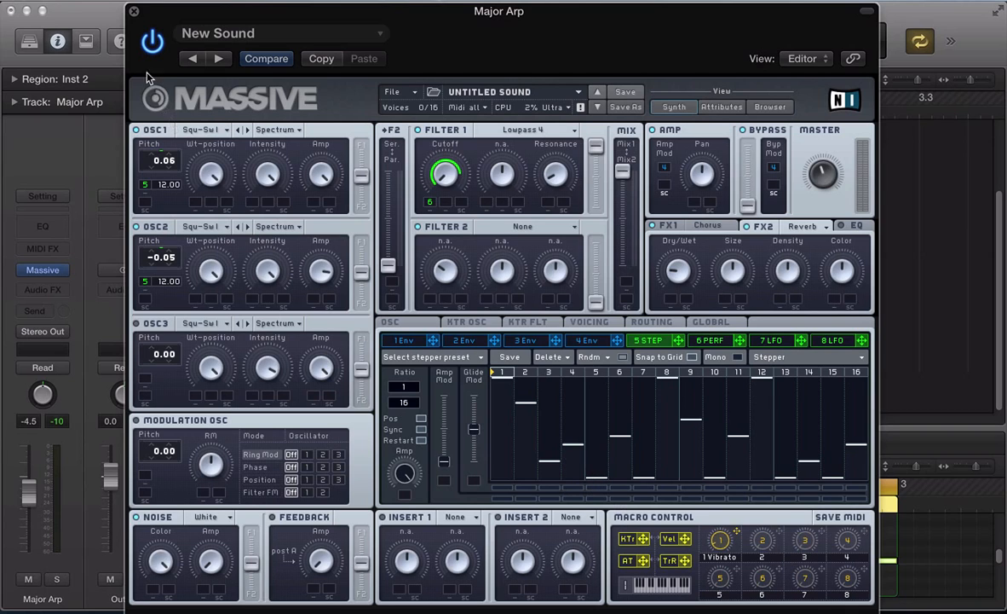
- Close the Major Arp instrument, mute its track, and play the unmuted Minor Arp track
left_click(133, 10)
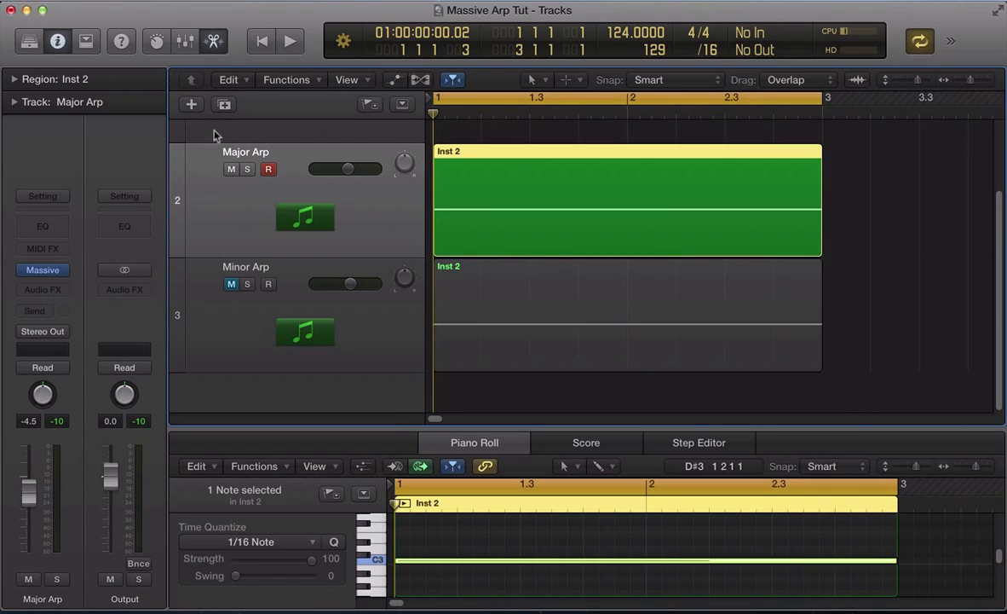
left_click(231, 168)
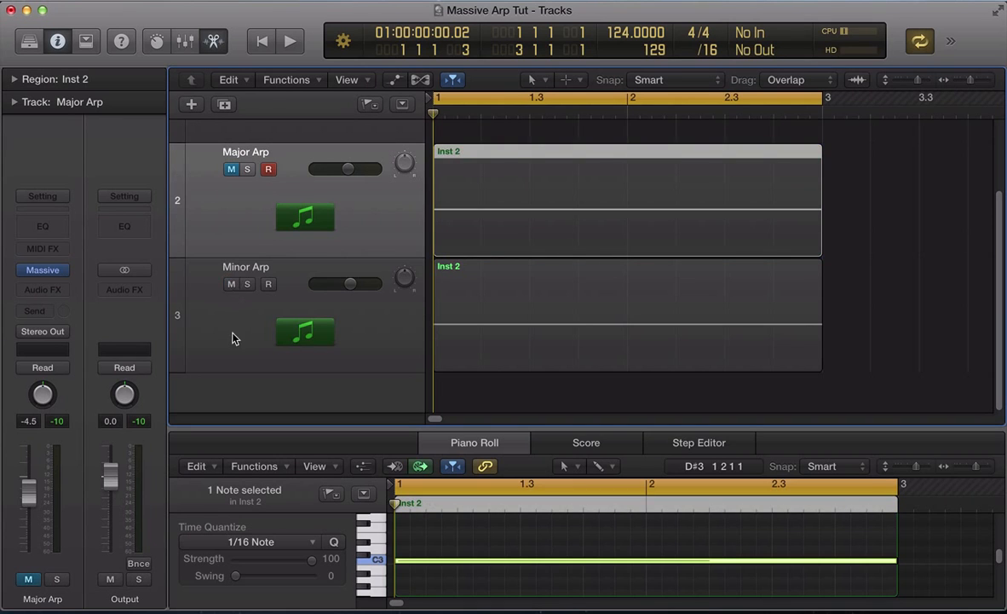
left_click(236, 338)
key("space")
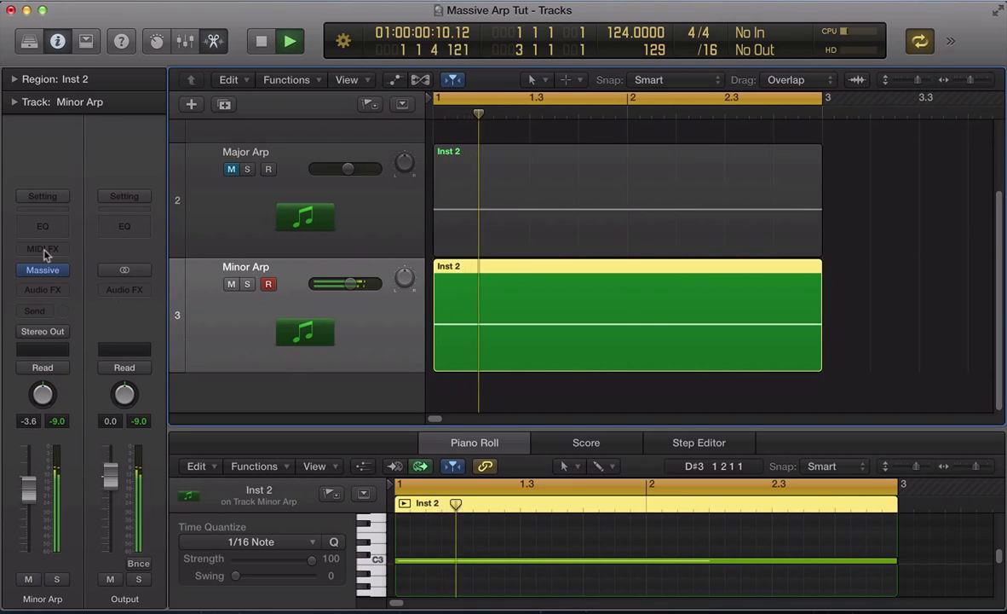
- Open Massive on the Minor Arp track and start a new, untitled sound
left_click(40, 268)
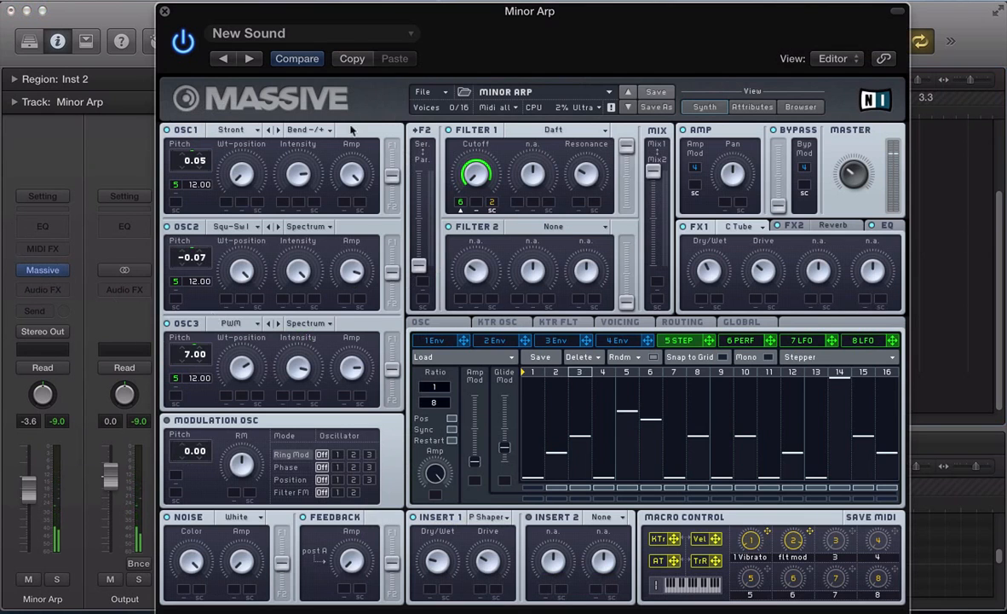
left_click(428, 91)
left_click(450, 95)
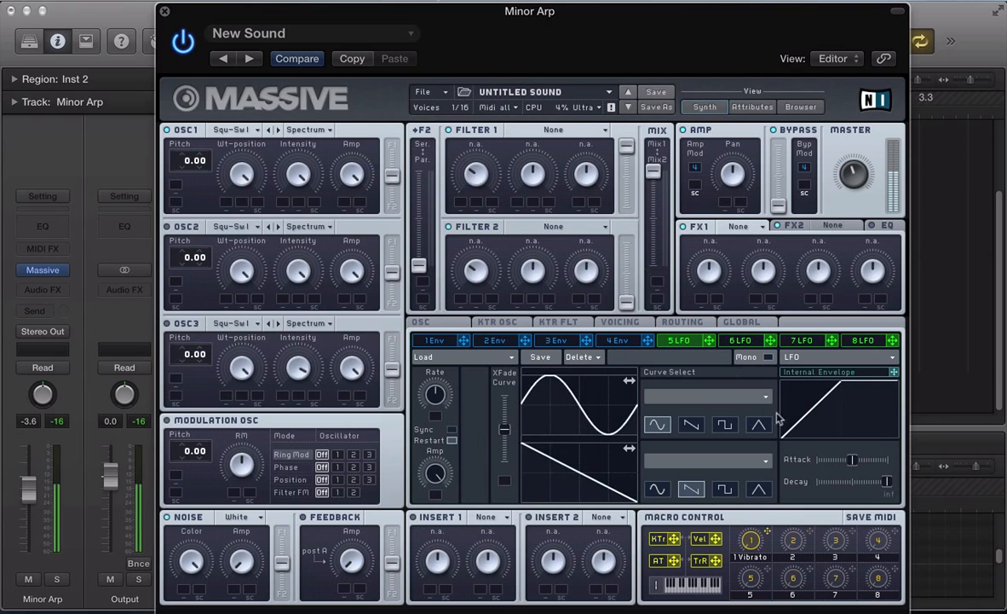
- Change modulator 5 to a Stepper synced at 1/16 and let it modulate OSC1's pitch by 12.00
left_click(809, 358)
left_click(797, 375)
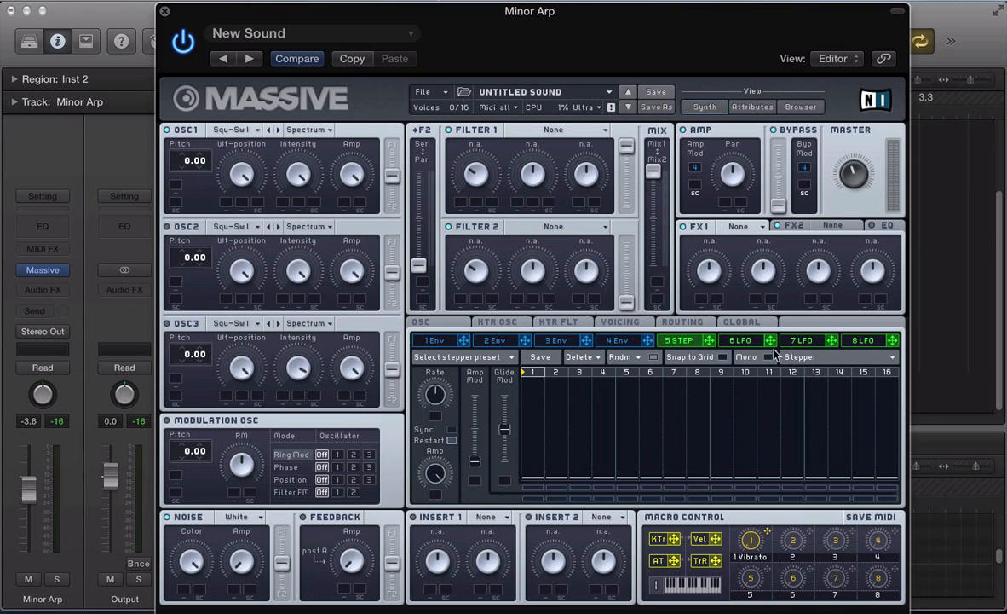
left_click_drag(708, 340, 204, 181)
left_click(451, 431)
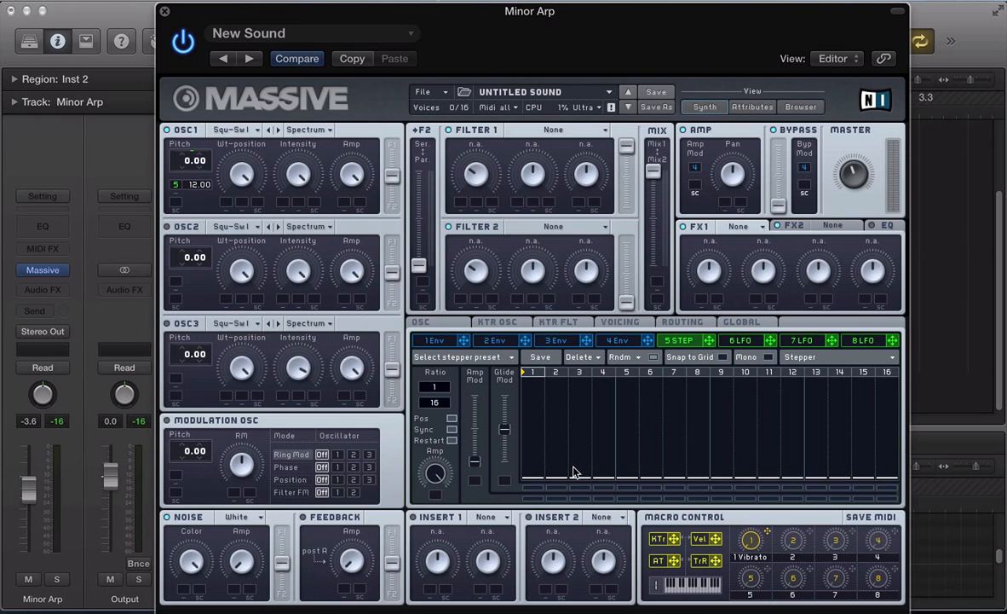
key("super+w")
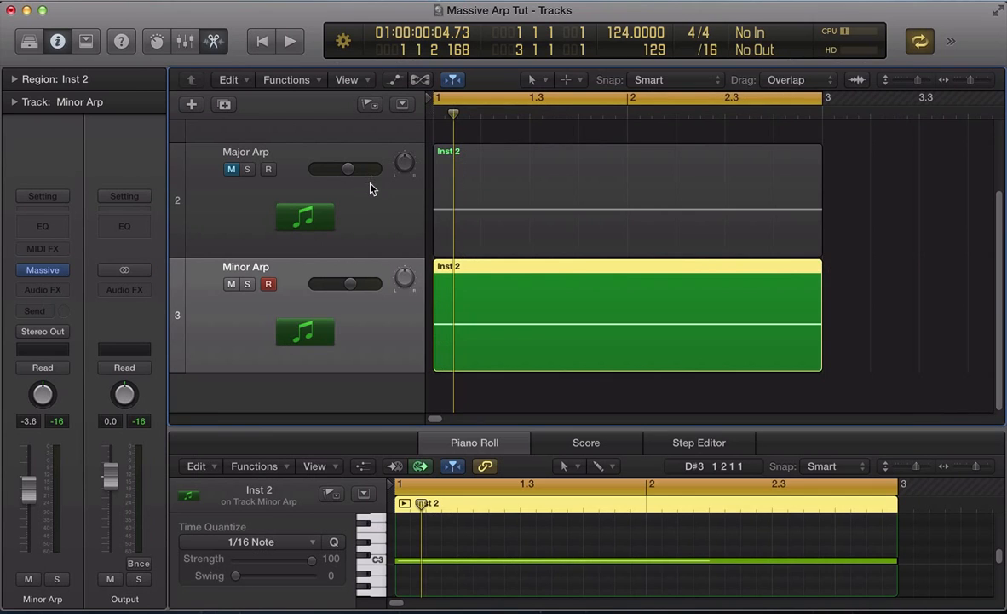
key("v")
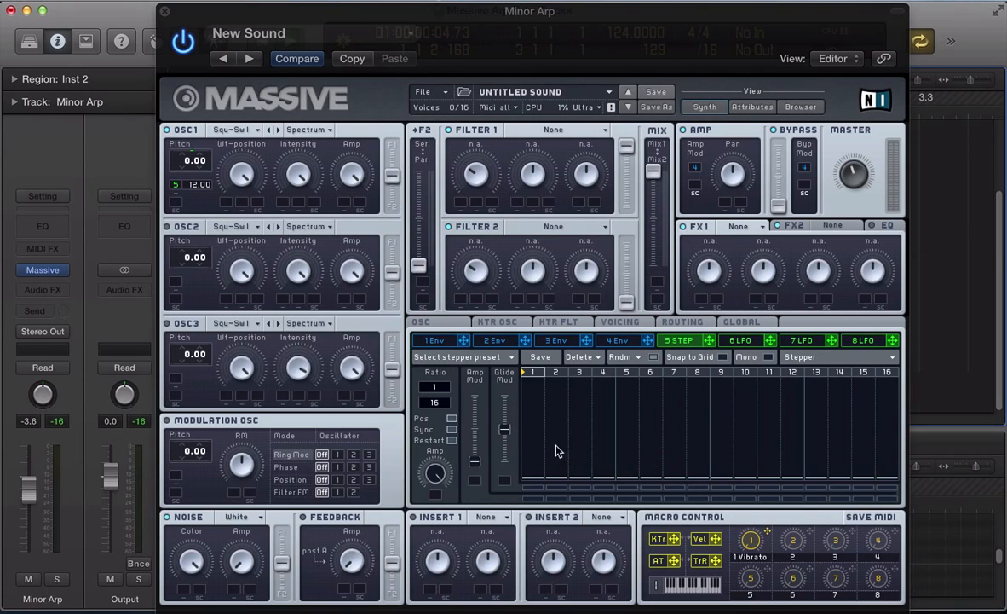
- Turn on Snap to Grid during playback and set stepper steps 2, 3, 5 and 6 to 3.00, 5.00, 8.00 and 7.00
key("space")
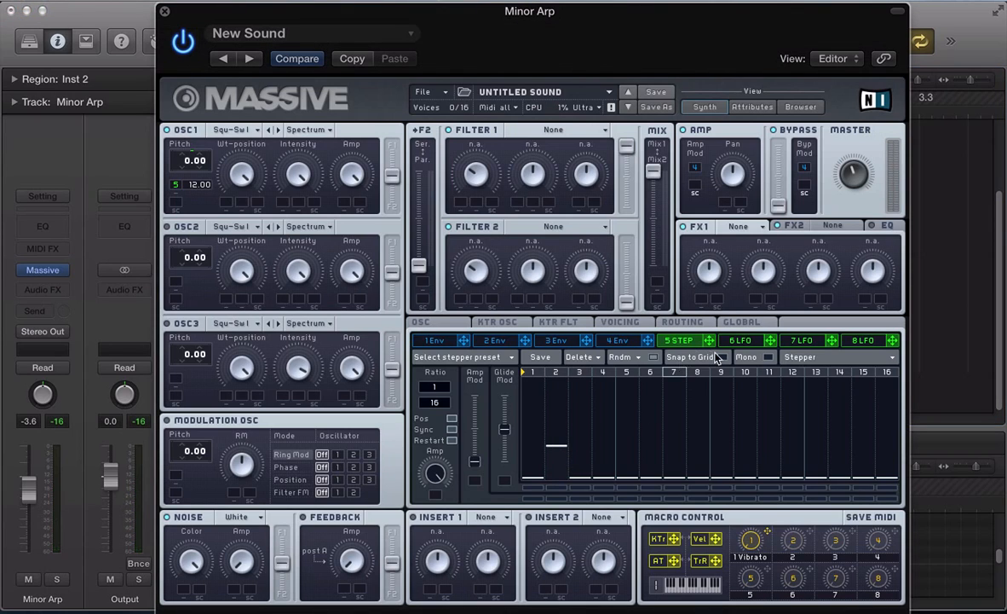
left_click(722, 355)
left_click_drag(565, 458, 565, 461)
mouse_move(569, 449)
left_mouse_down()
mouse_move(570, 461)
mouse_move(630, 413)
left_mouse_up()
left_click(626, 421)
left_click(650, 420)
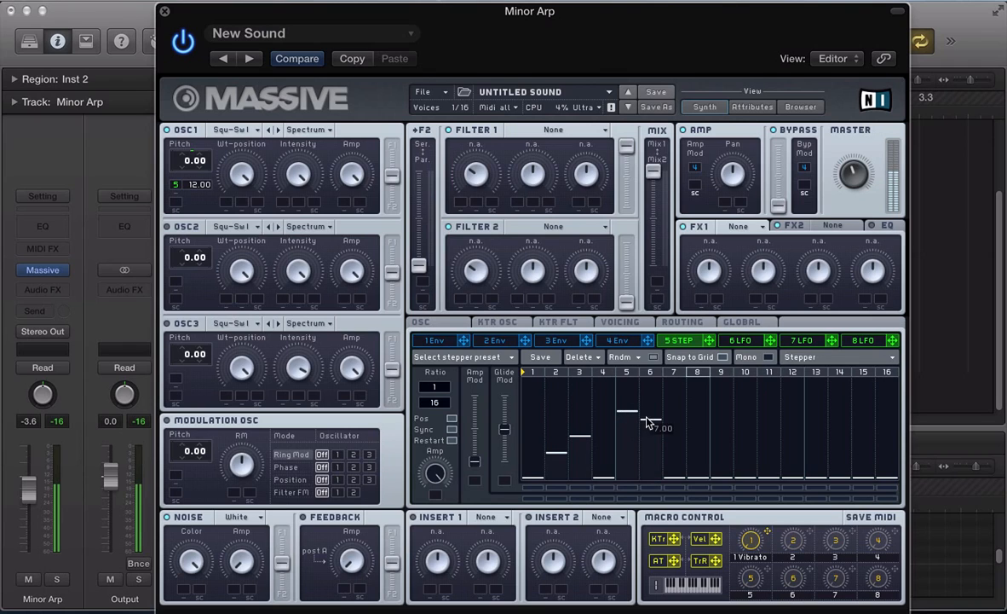
- Set stepper steps 8 and 10 to 5.00, step 12 to 3.00, step 13 to 2.00, step 15 to 12.00 and step 16 to 7.00
left_click(696, 436)
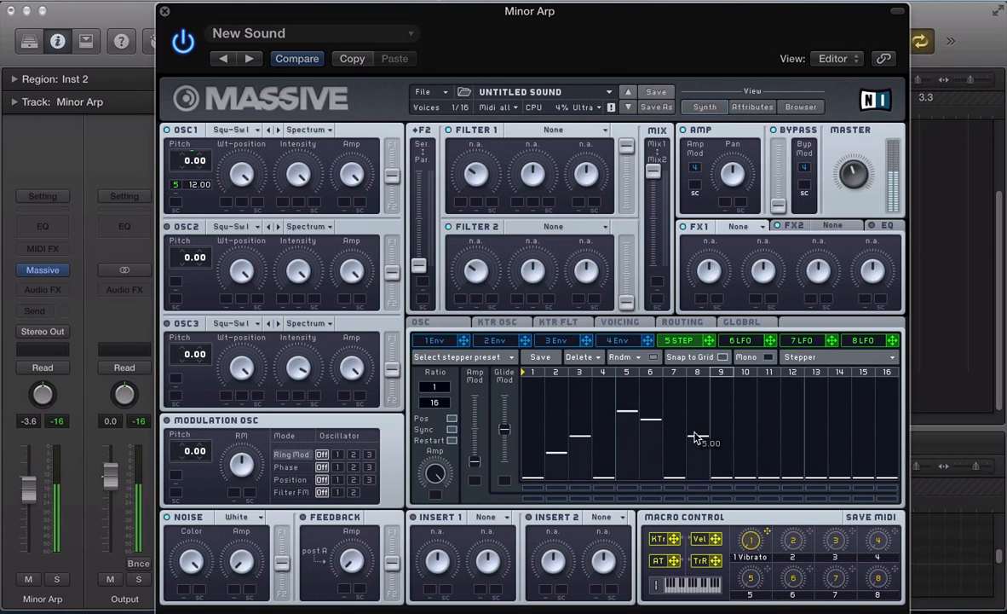
left_click(744, 436)
left_click(799, 451)
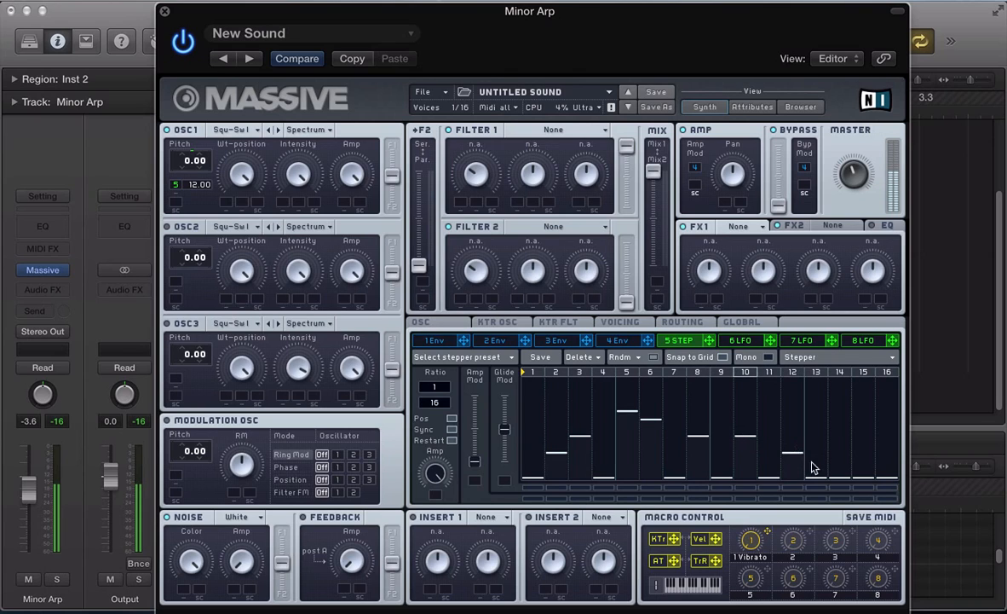
left_click(817, 462)
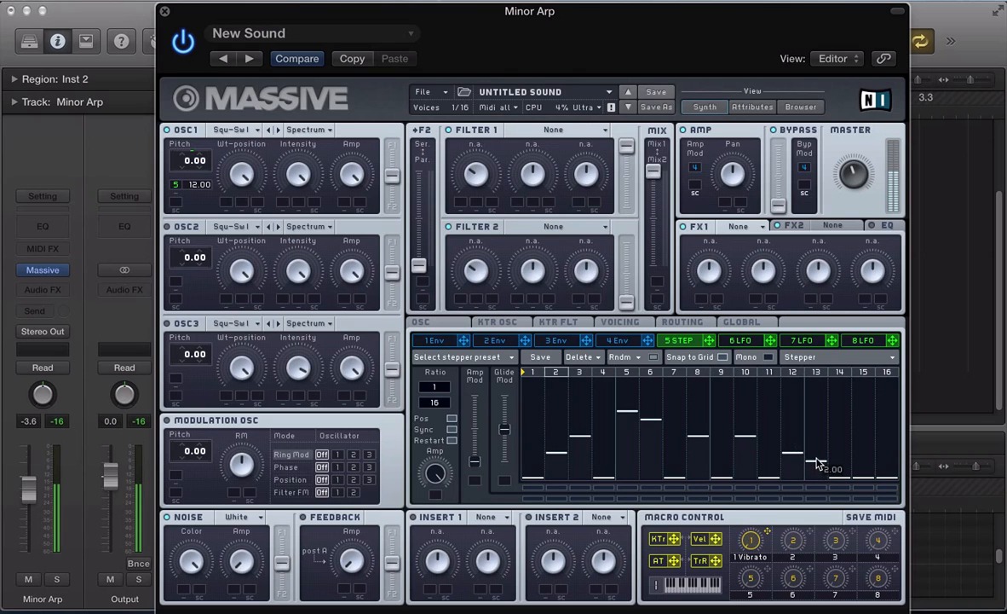
left_click(882, 422)
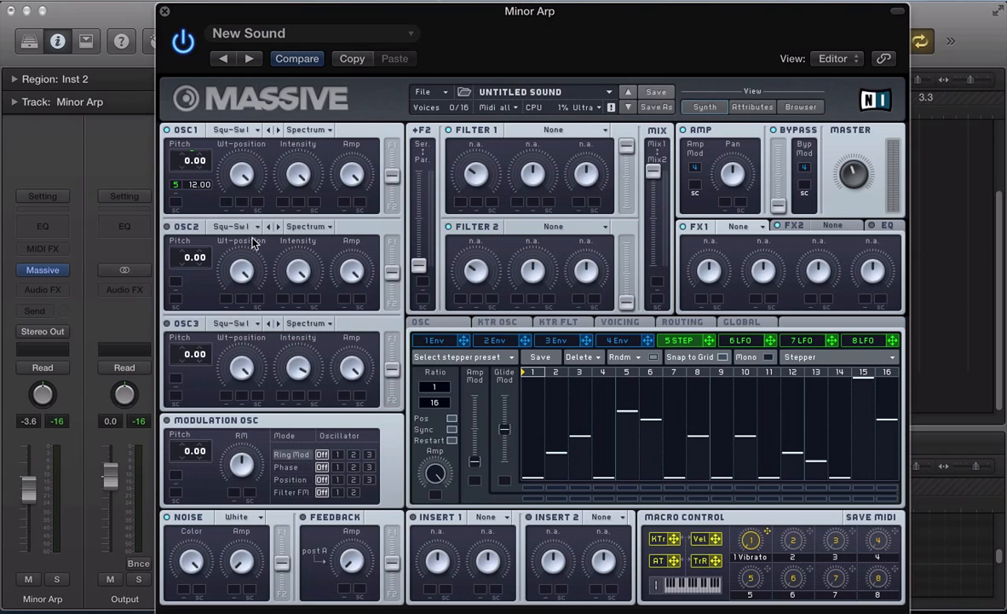
- Give OSC1 the Strontium wavetable in Bend -/+ mode, with reduced Wt-position and Intensity
left_click(230, 129)
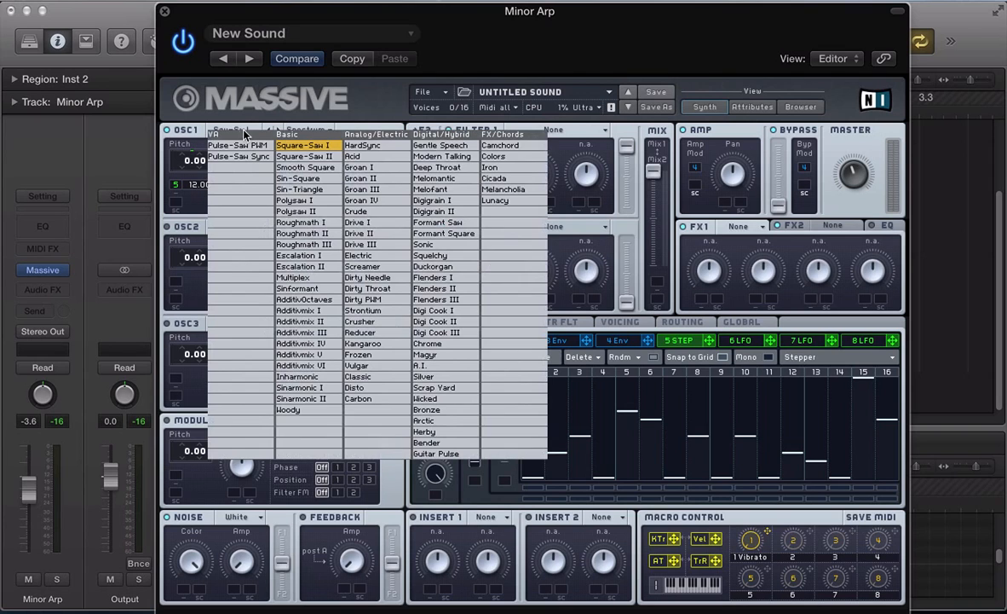
left_click(360, 312)
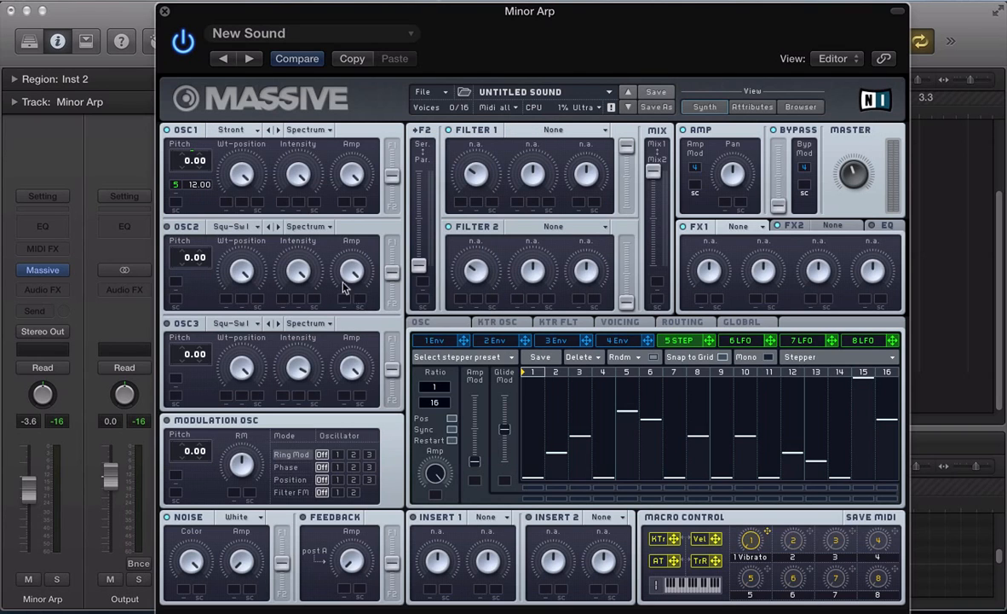
left_click(308, 129)
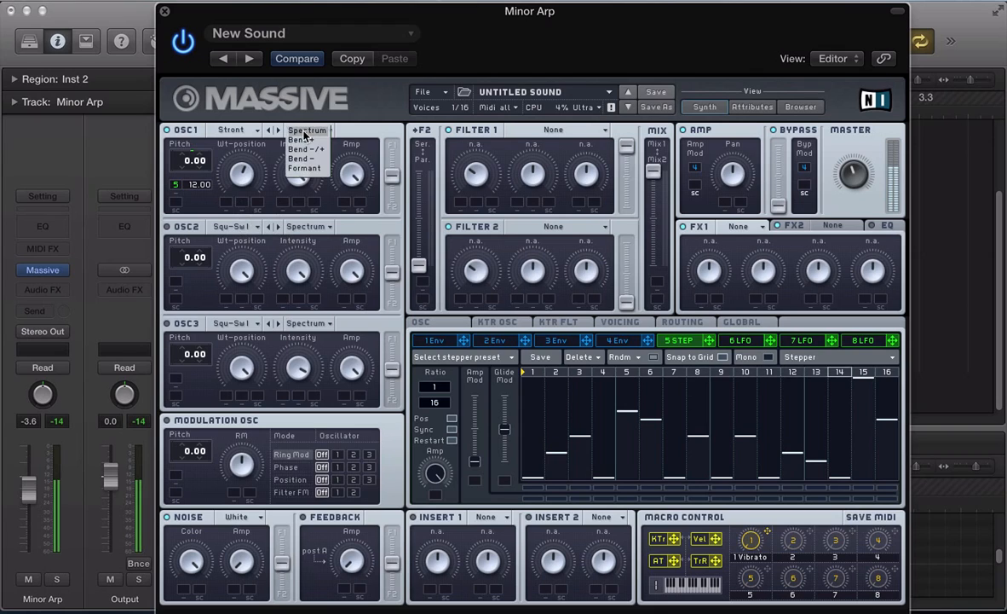
left_click(303, 160)
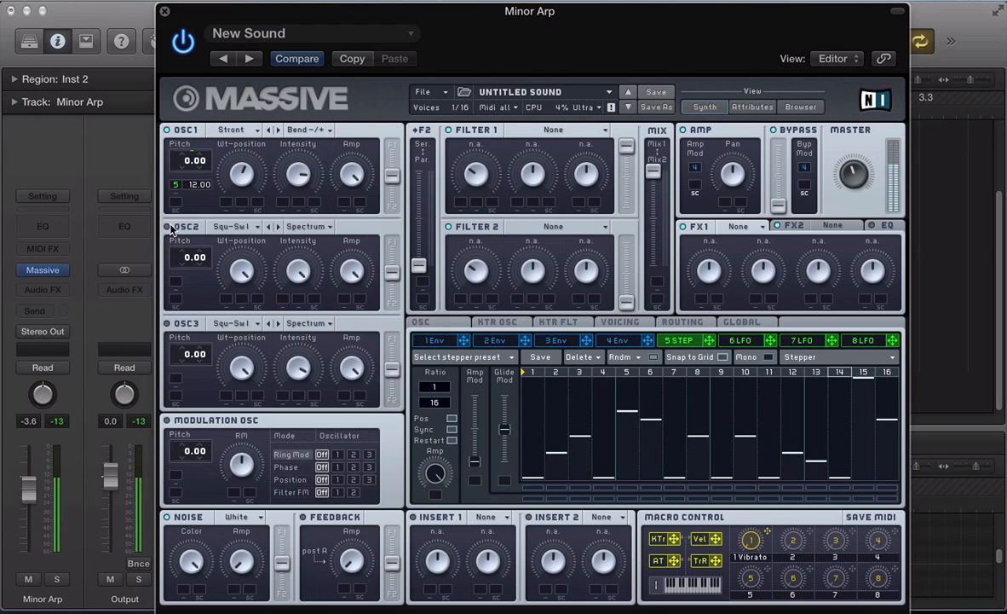
- Enable OSC2 with the Drive III wavetable, a slightly lower amp, and stepper 5 modulating its pitch by 12.00
key("space")
left_click_drag(709, 341, 179, 283)
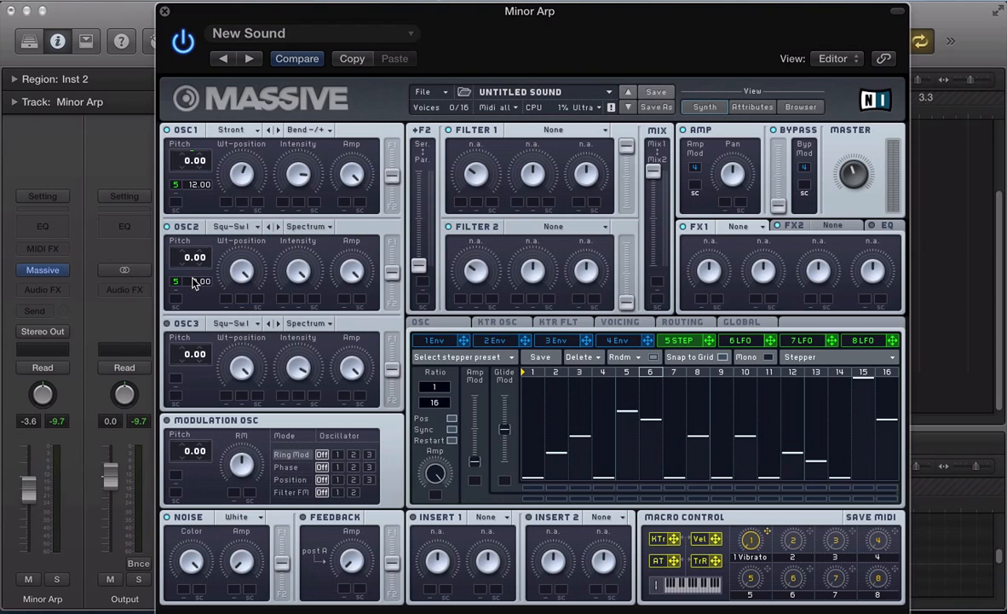
left_click(214, 226)
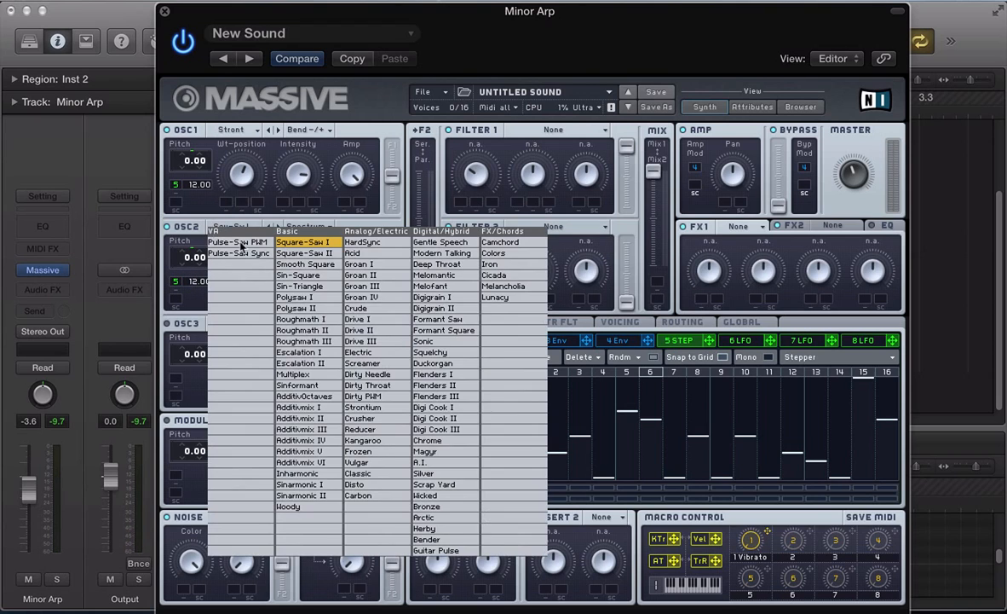
left_click(392, 341)
key("space")
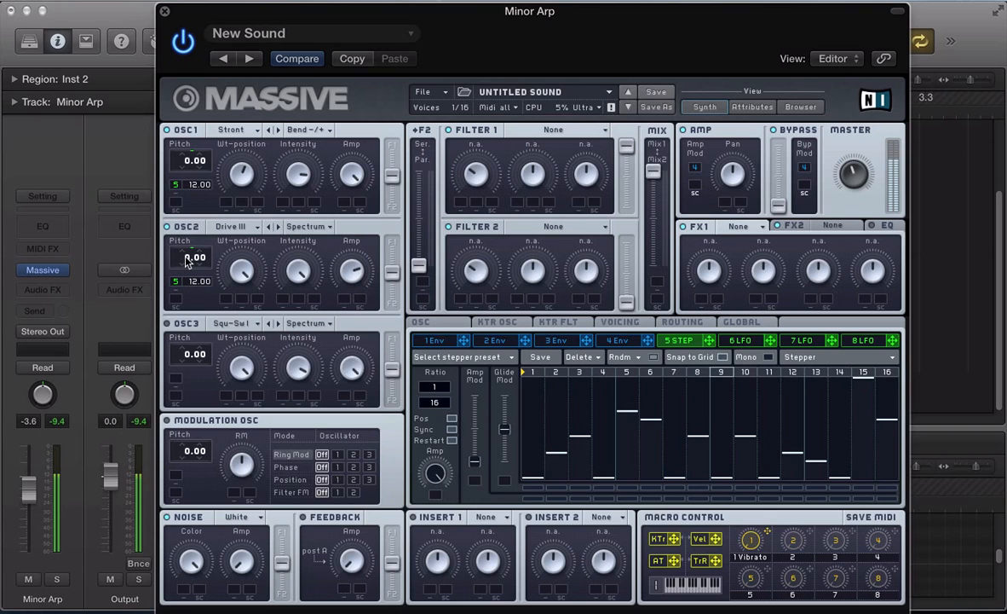
- Set the pitch of OSC1 and OSC2 to -12.00 and turn on Restart via Gate for the oscillator phases
left_click_drag(188, 260, 188, 294)
left_click_drag(193, 160, 194, 196)
left_click(421, 322)
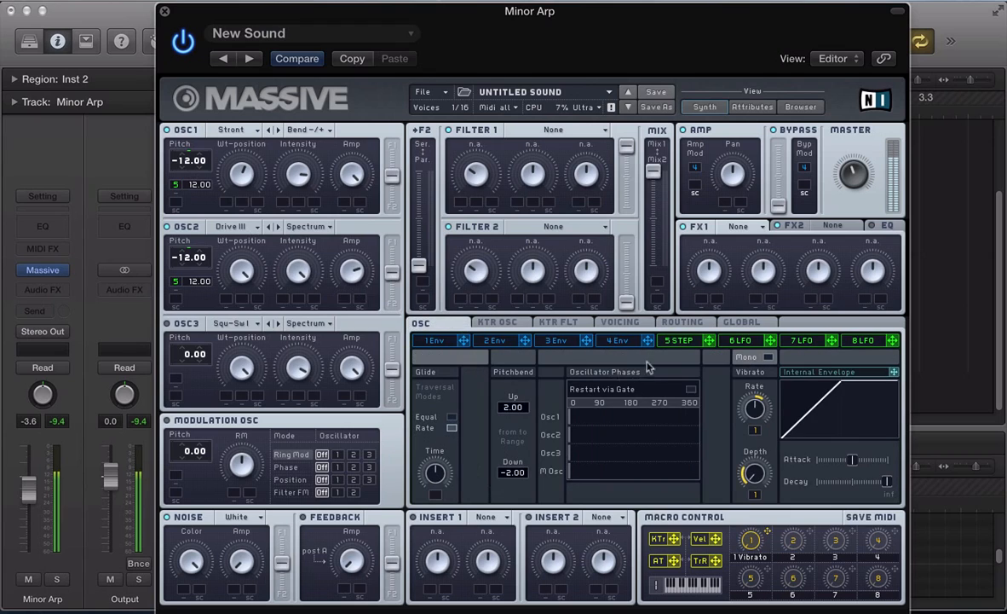
- Set FX1 to Classic Tube and lower its Drive slightly
left_click(738, 226)
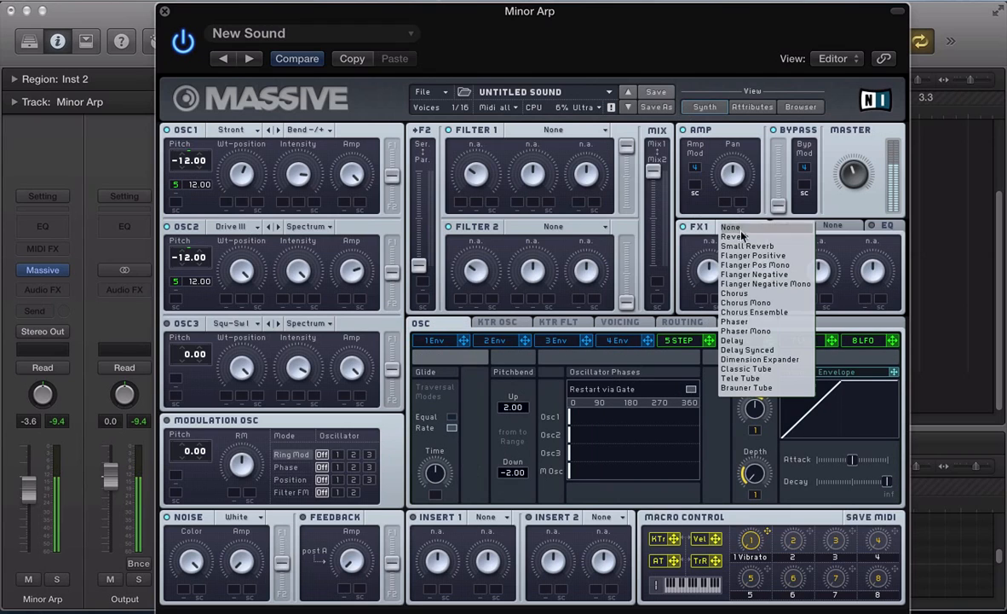
left_click(745, 372)
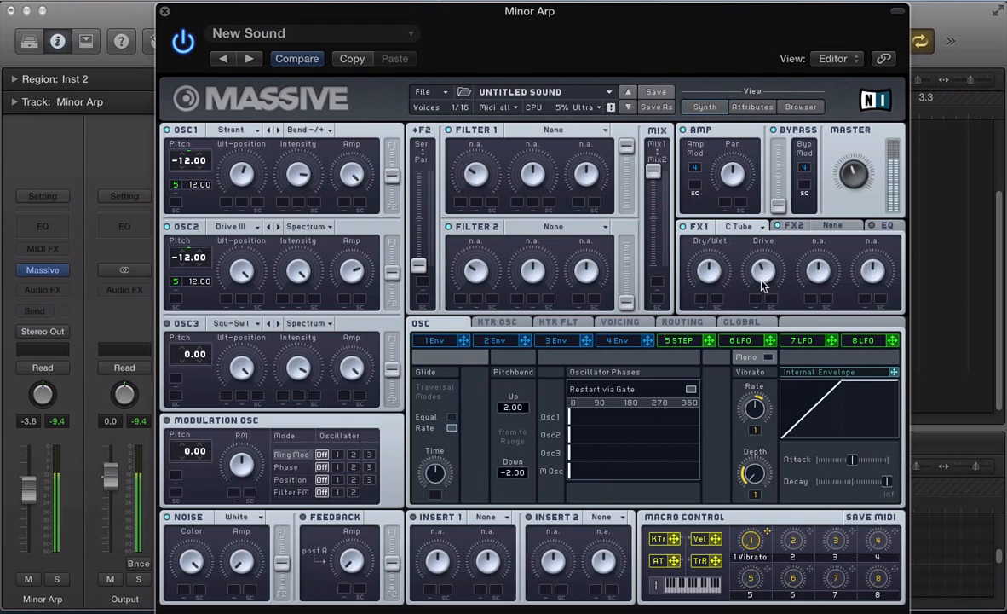
- Change modulator 6 from an LFO to a Performer
left_click(766, 342)
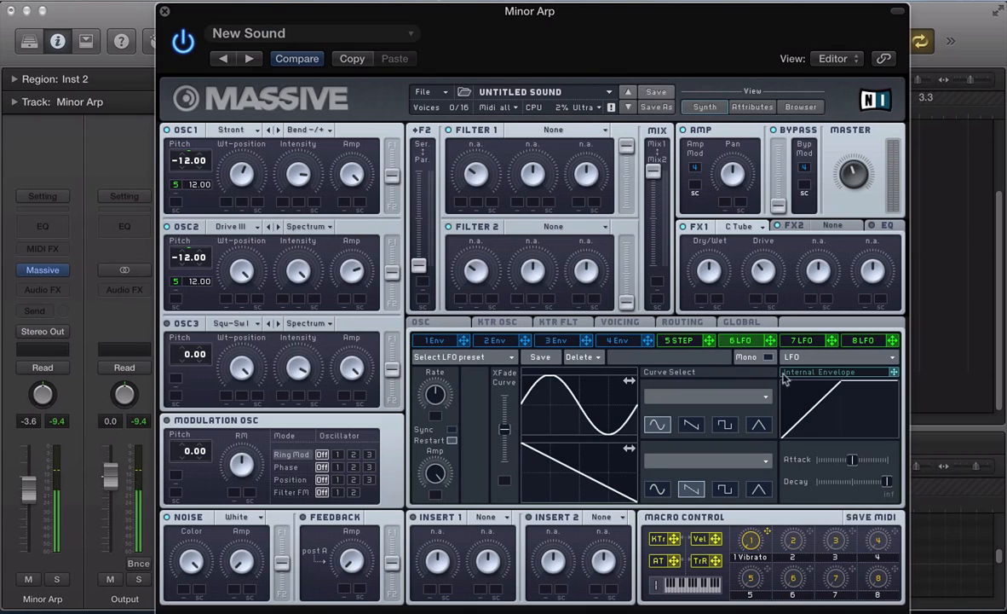
left_click(793, 357)
left_click(799, 366)
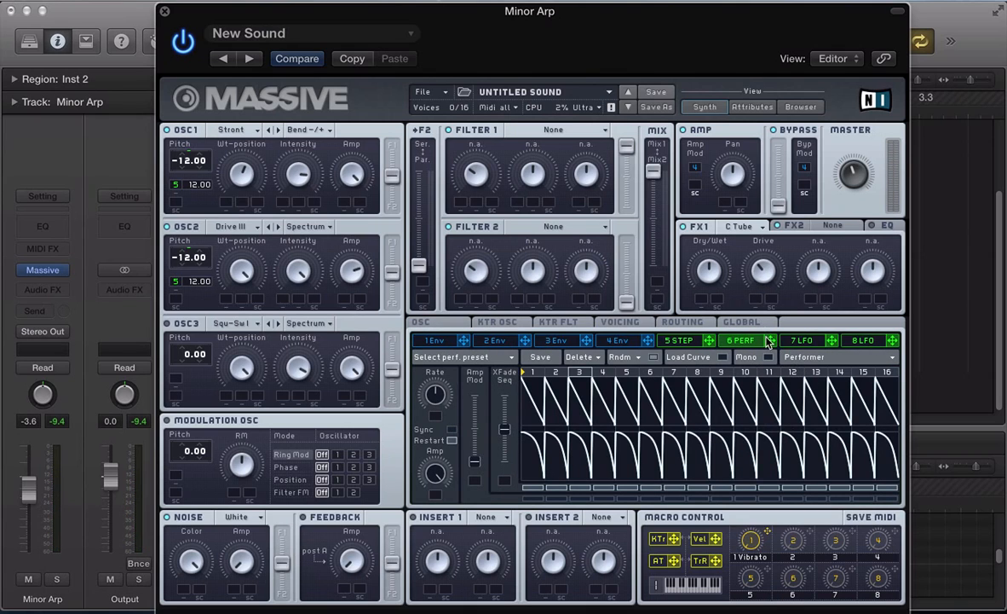
- Set Filter 1 to Lowpass 4 with a low cutoff modulated upward by Performer 6, and sync the Performer at 1/16
left_click_drag(770, 340, 460, 202)
left_click(545, 129)
left_click(533, 140)
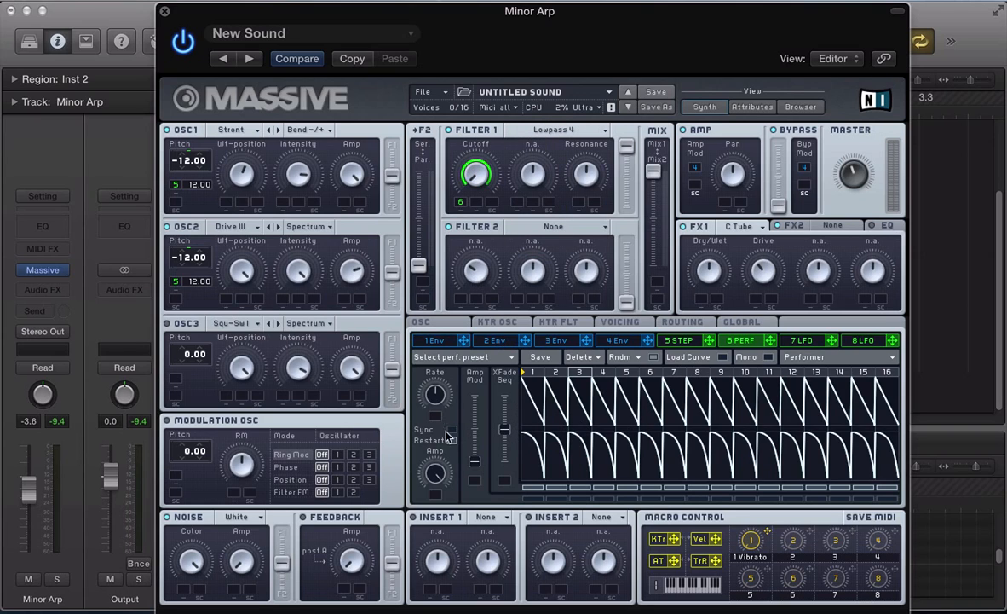
left_click(452, 431)
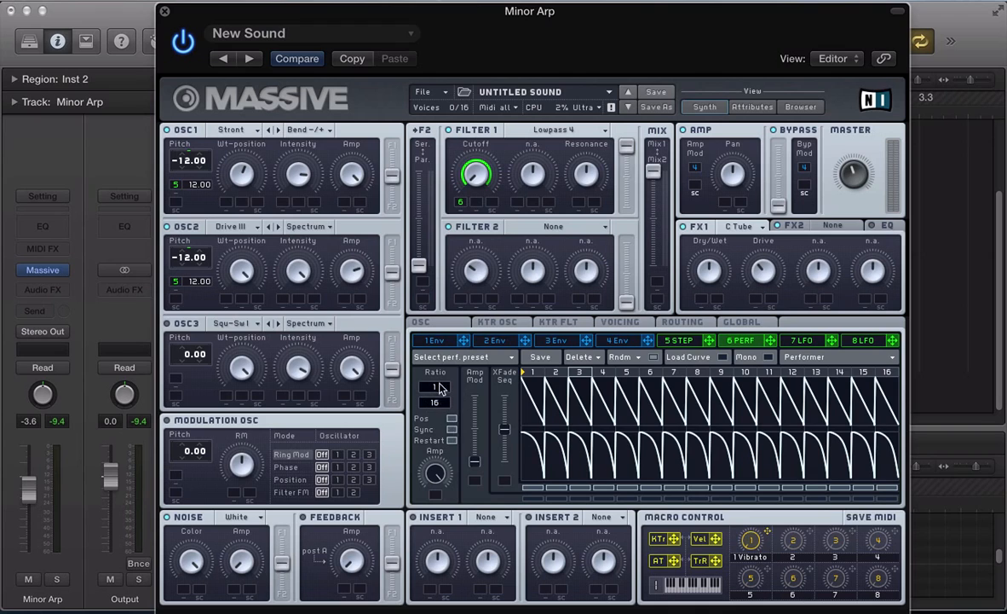
- Compare Stepper 5 with Performer 6, and turn on glide for all 16 steps of Stepper 5
left_click(668, 341)
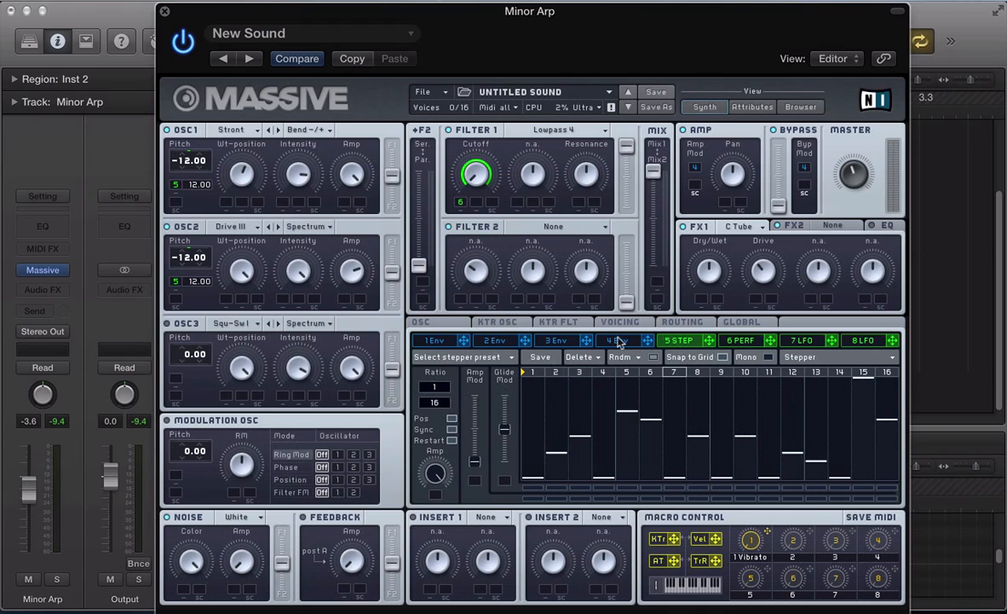
left_click(735, 342)
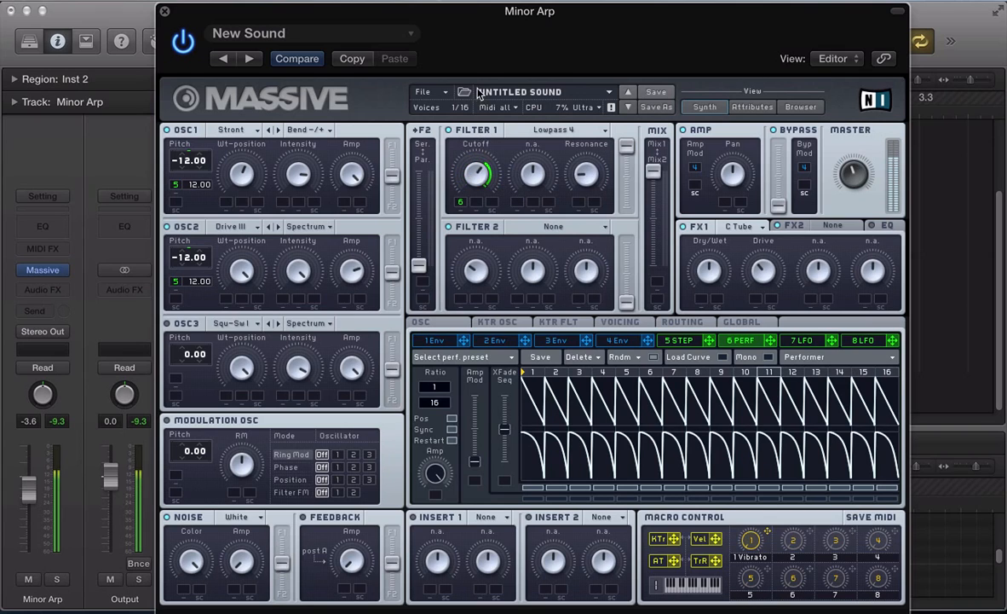
left_click(682, 340)
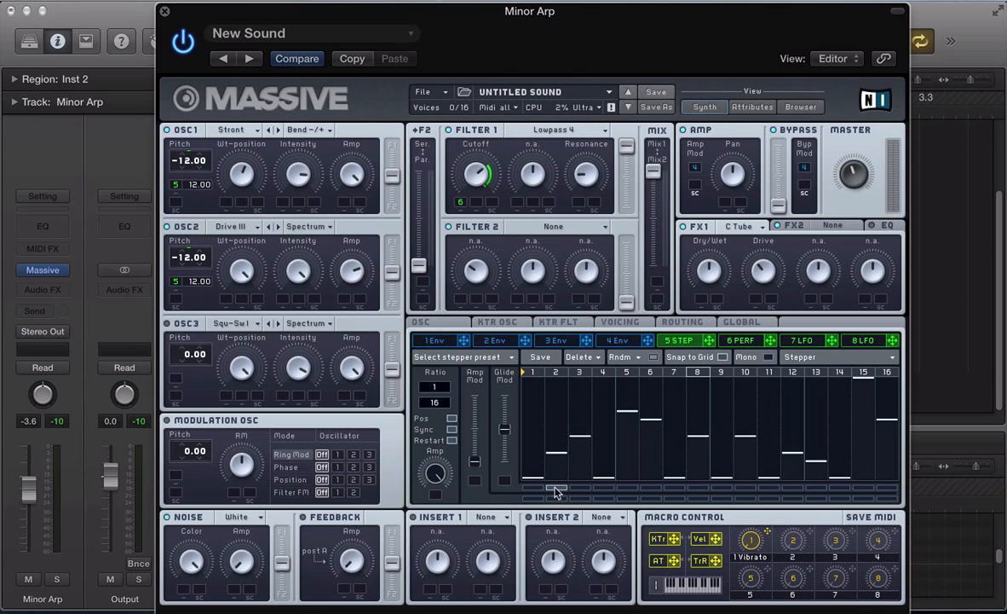
left_click_drag(557, 487, 879, 486)
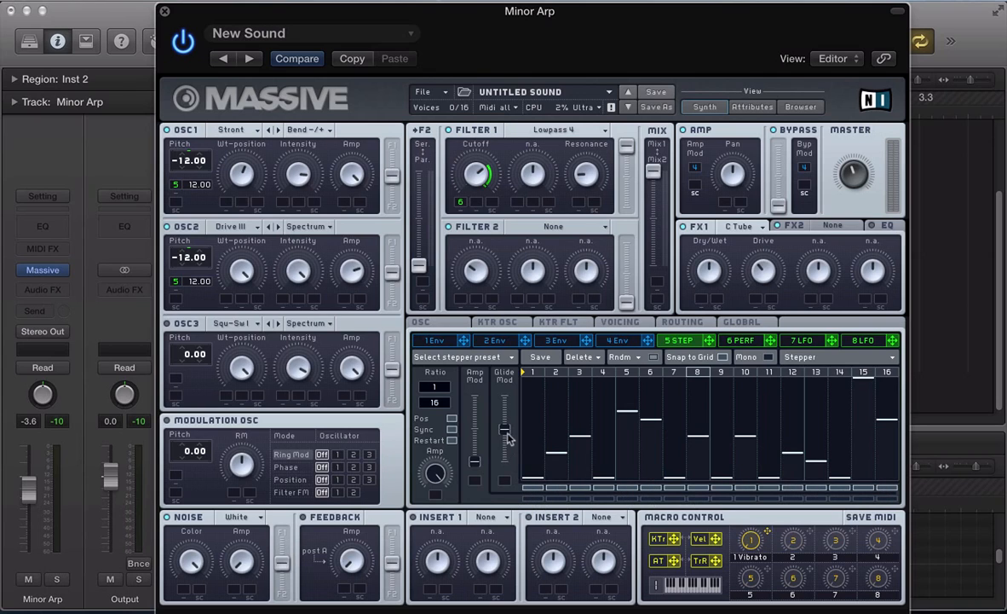
- Lower Stepper 5's Glide Mod amount slightly below the midpoint during playback and reduce the Filter 1 cutoff
left_click_drag(505, 430, 508, 456)
key("space")
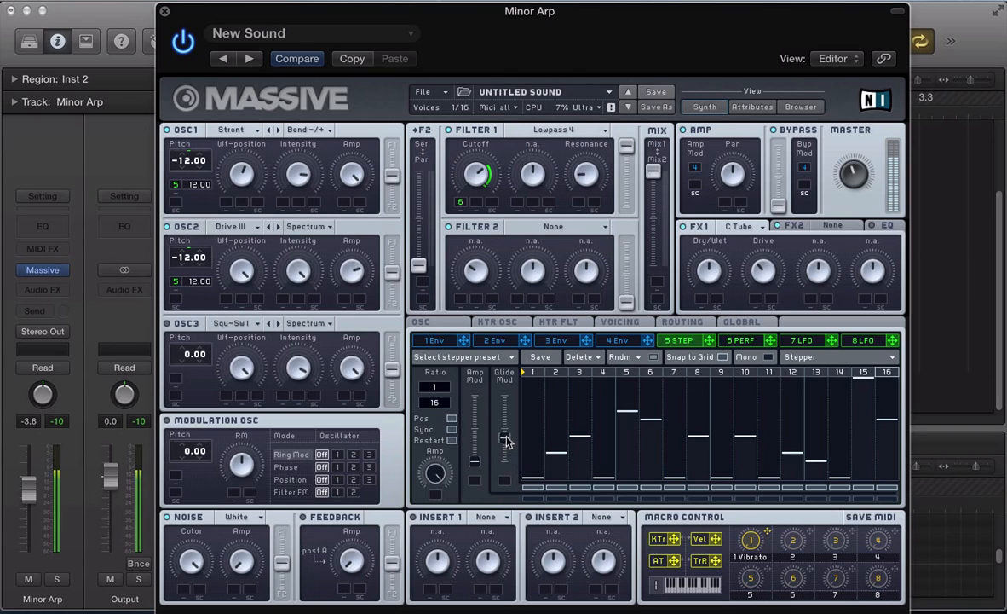
mouse_move(503, 455)
left_mouse_down()
mouse_move(508, 467)
mouse_move(509, 458)
left_mouse_up()
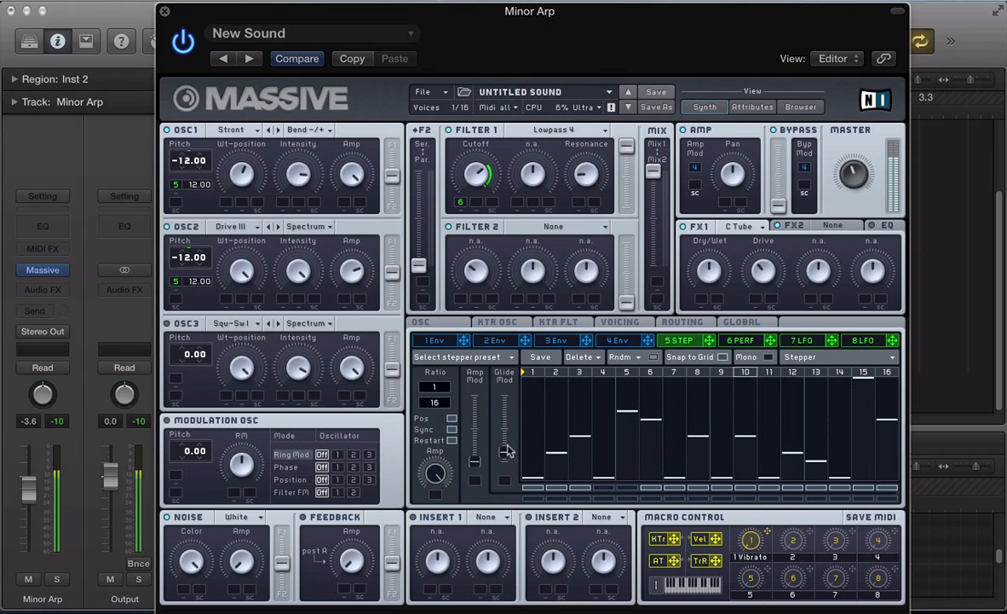
left_click_drag(509, 452, 508, 440)
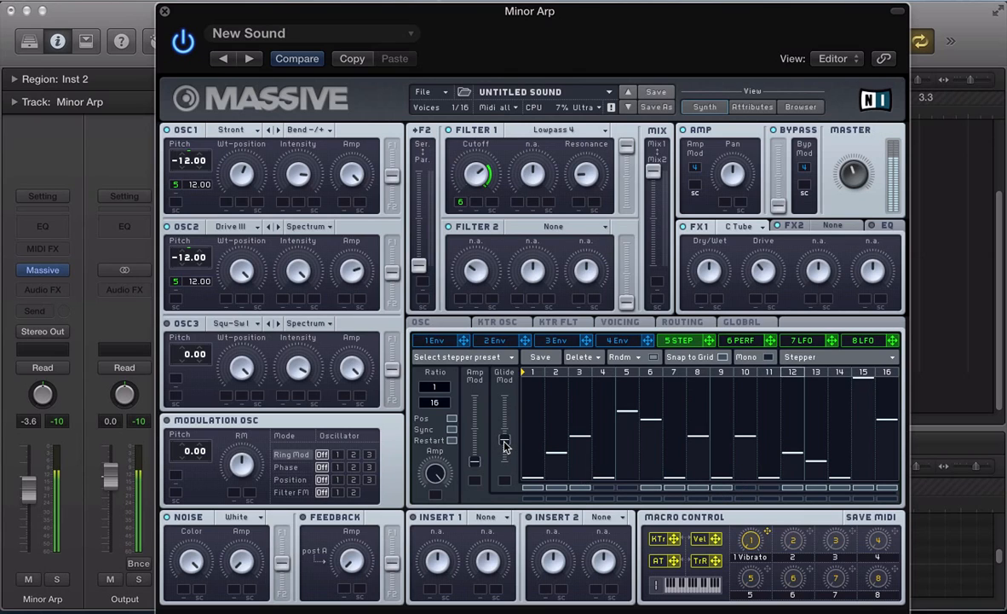
mouse_move(474, 263)
left_mouse_down()
mouse_move(473, 276)
mouse_move(473, 267)
left_mouse_up()
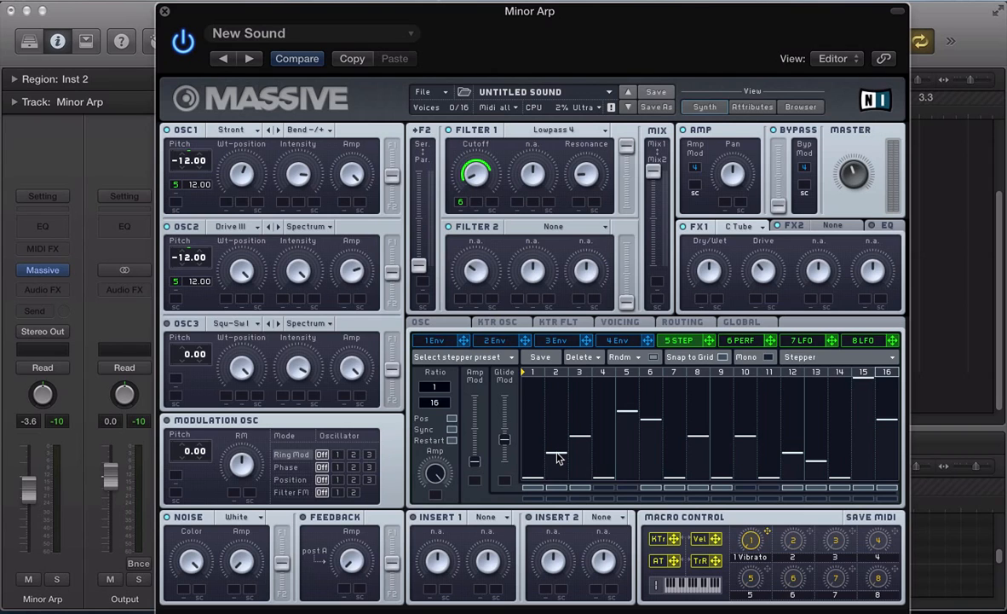
- Close the synth window and move the sustained note in the Minor Arp region down to A2
key("super+w")
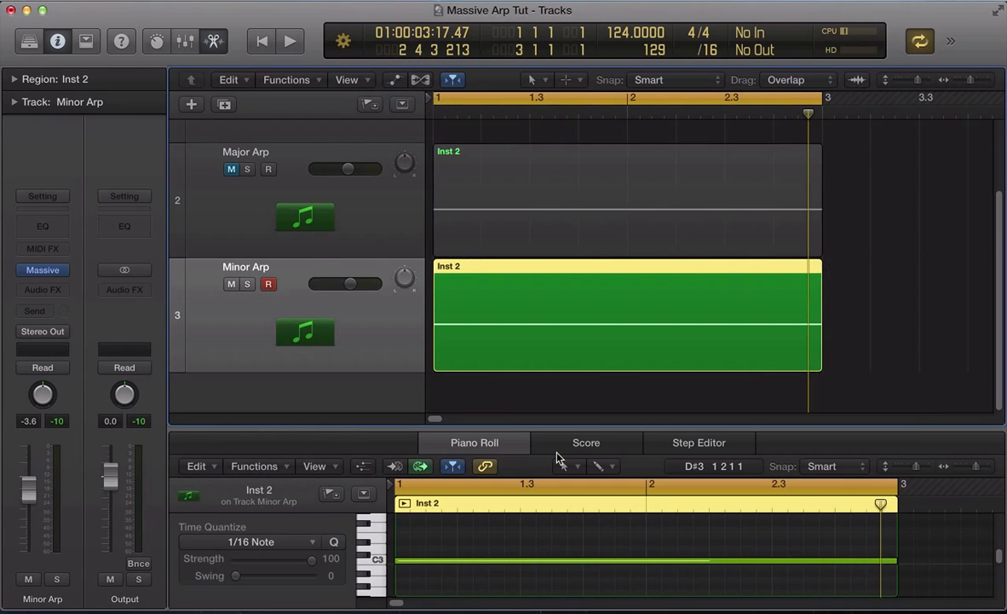
double_click(523, 353)
double_click(508, 371)
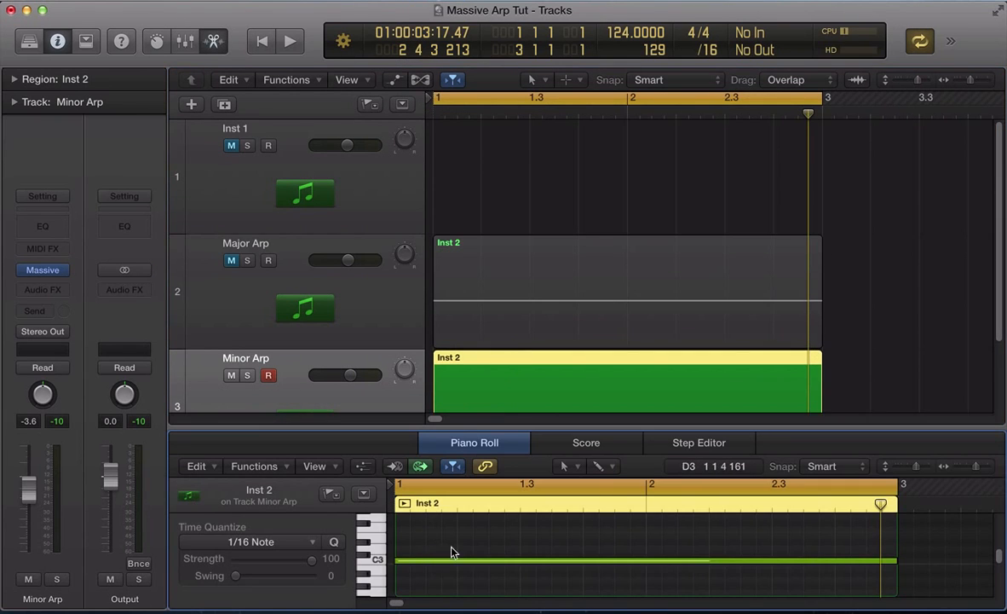
key("v")
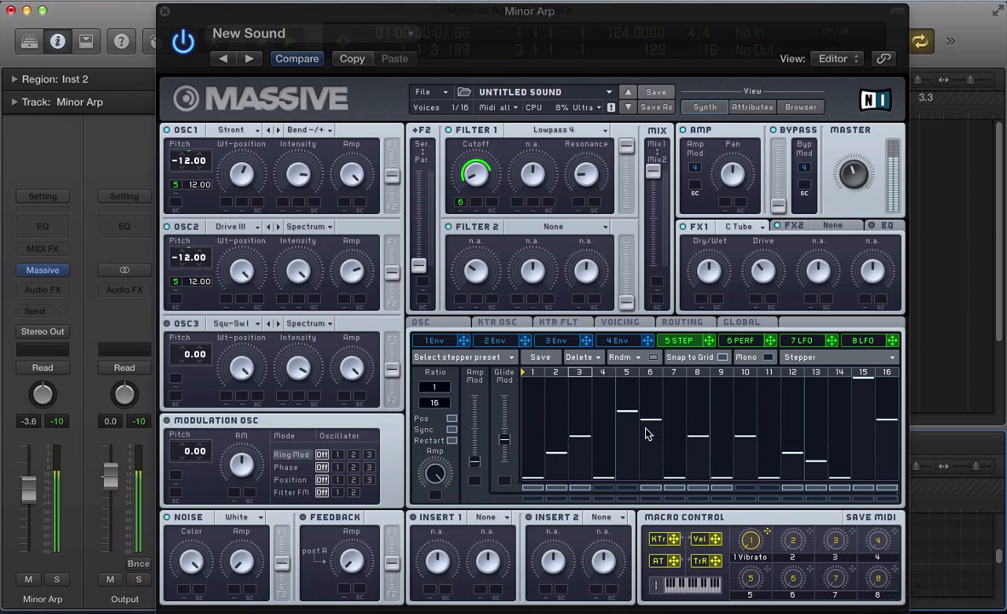
key("v")
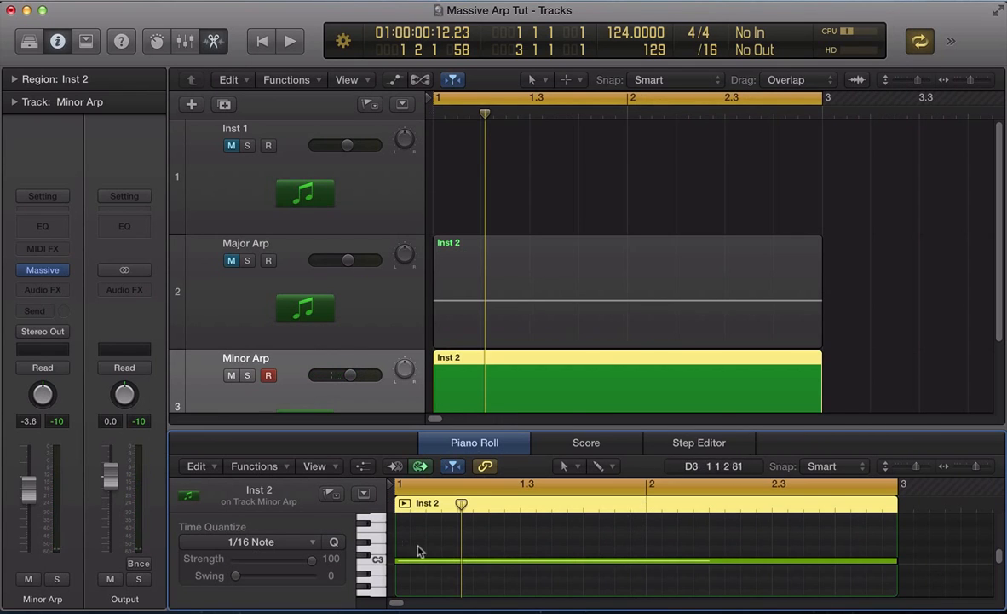
scroll(419, 548, "down", 1)
left_click_drag(416, 548, 415, 572)
- Play back the transposed minor arpeggio, briefly showing the synth window
key("space")
key("v")
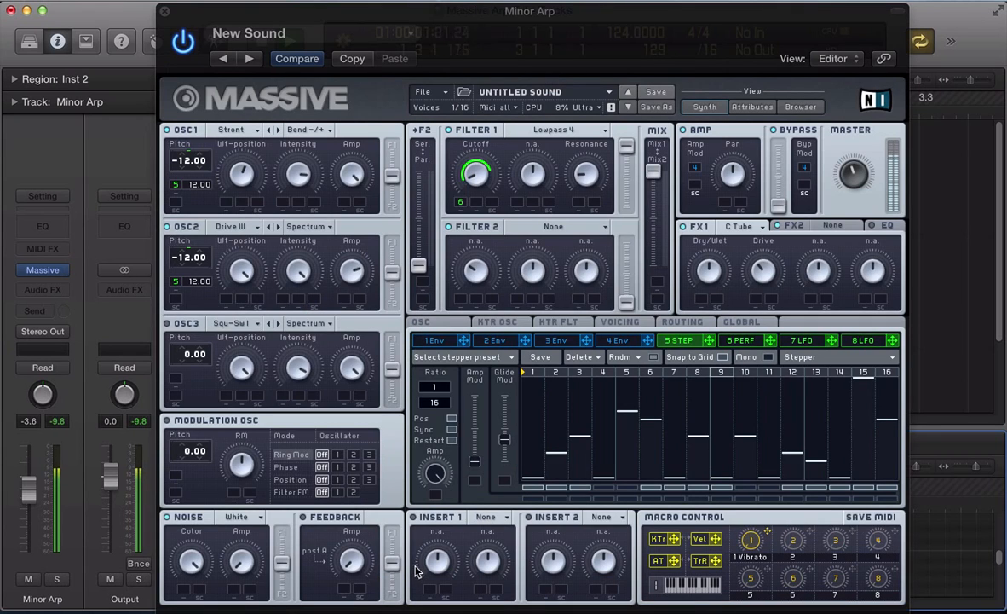
key("v")
key("space")
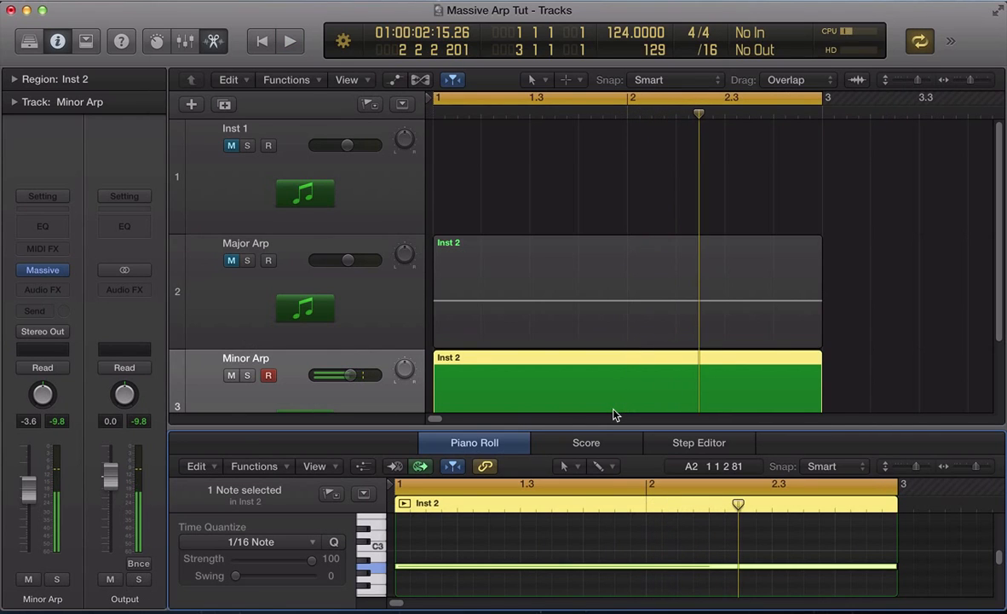